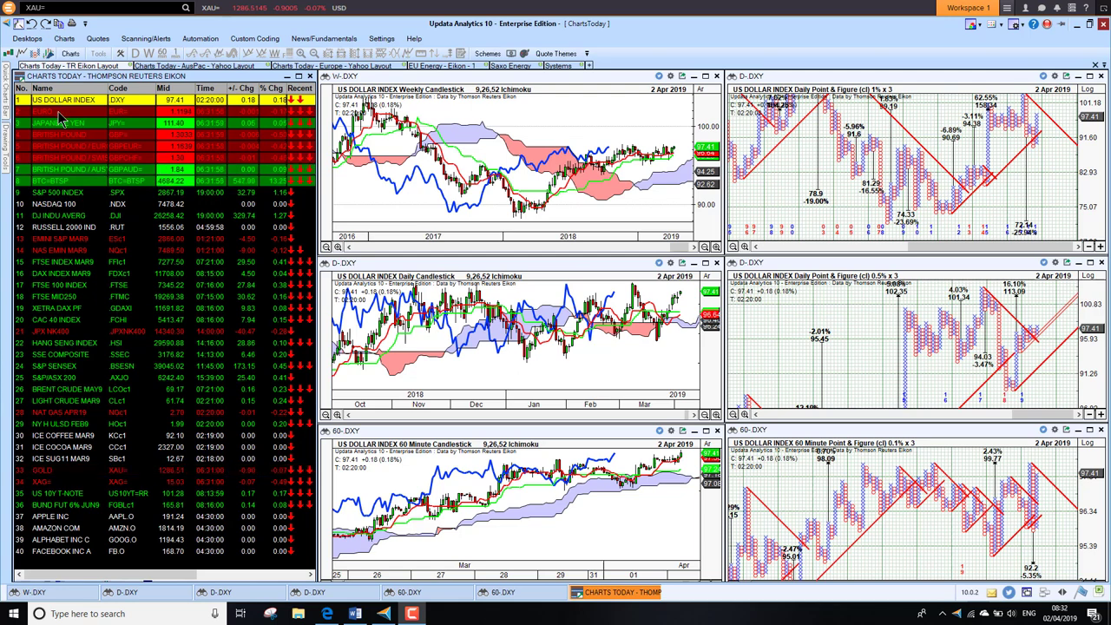
Step: Step the charts through the Euro, Japanese Yen and British Pound, then GBP/EUR, GBP/CHF and GBP/AUD
click(59, 113)
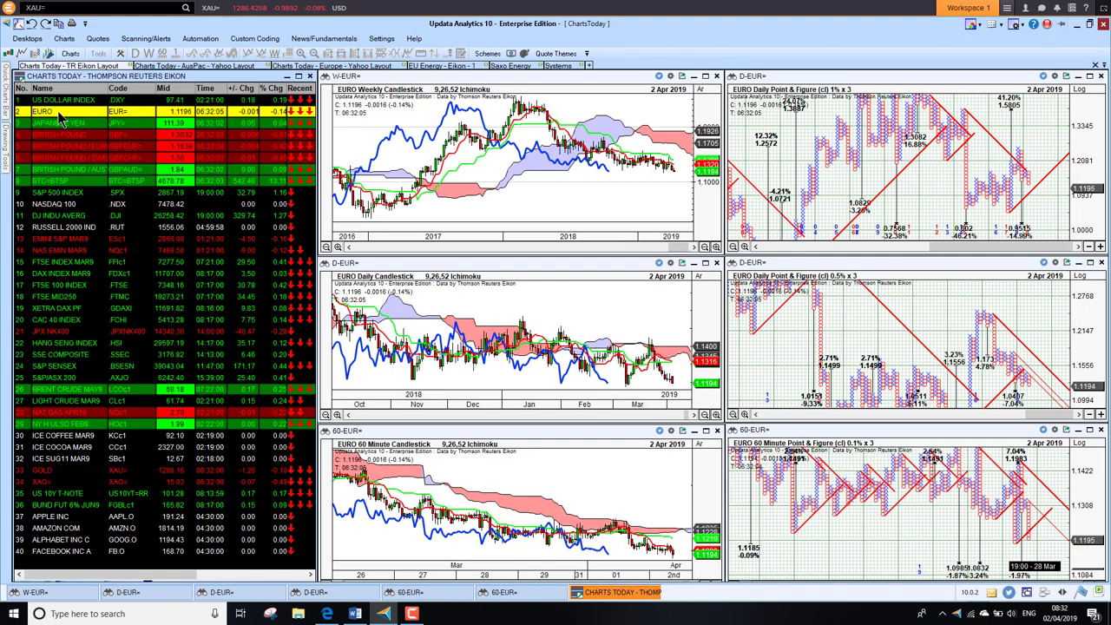
click(59, 122)
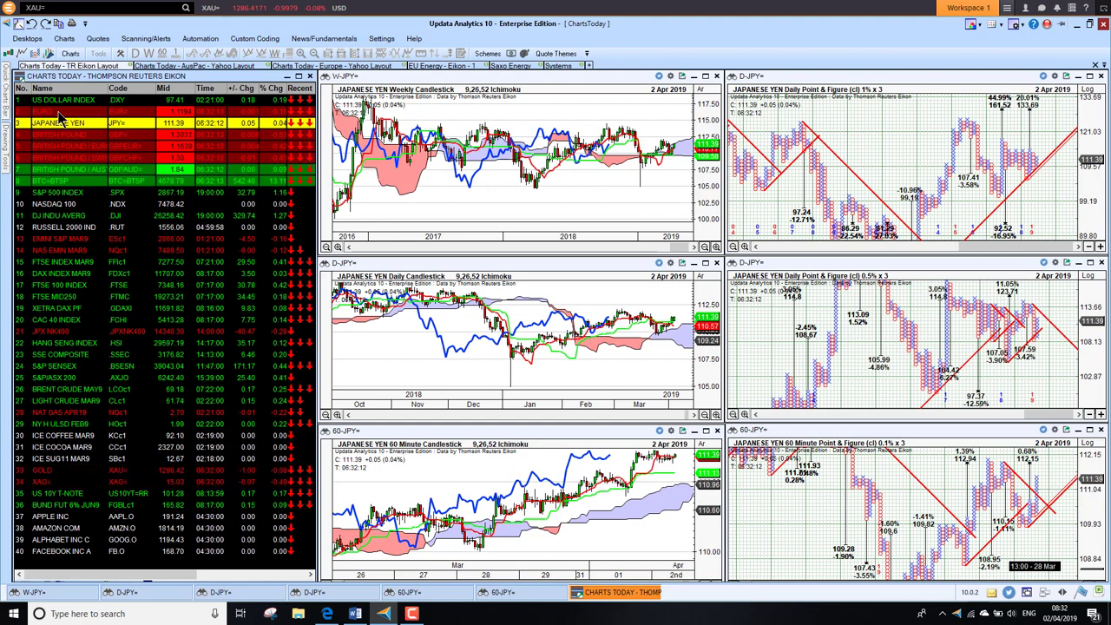
key(Down)
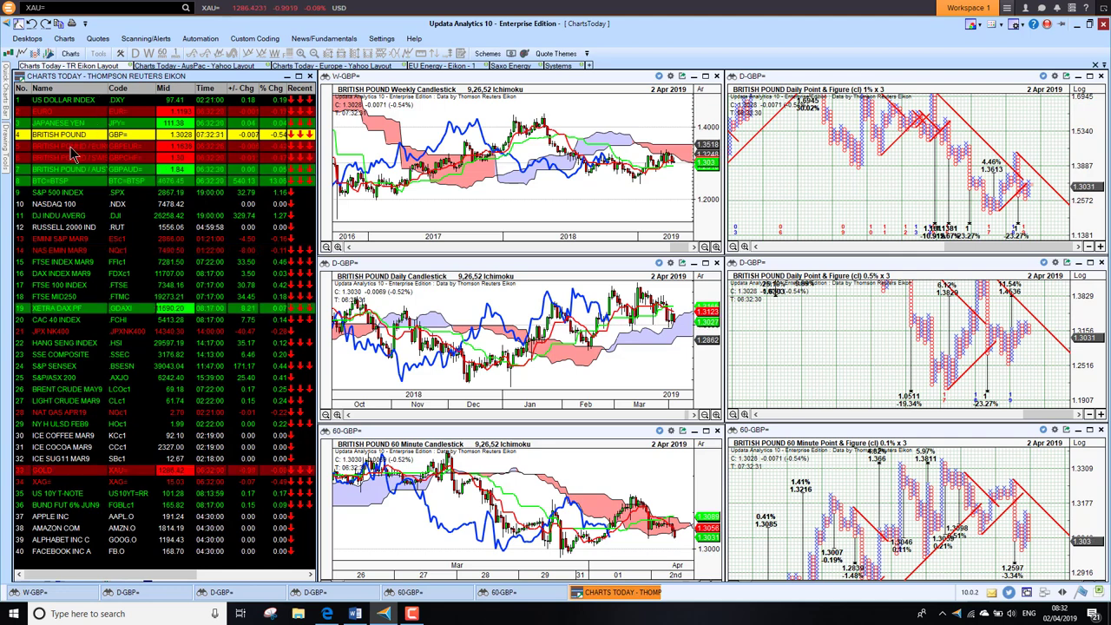
click(73, 150)
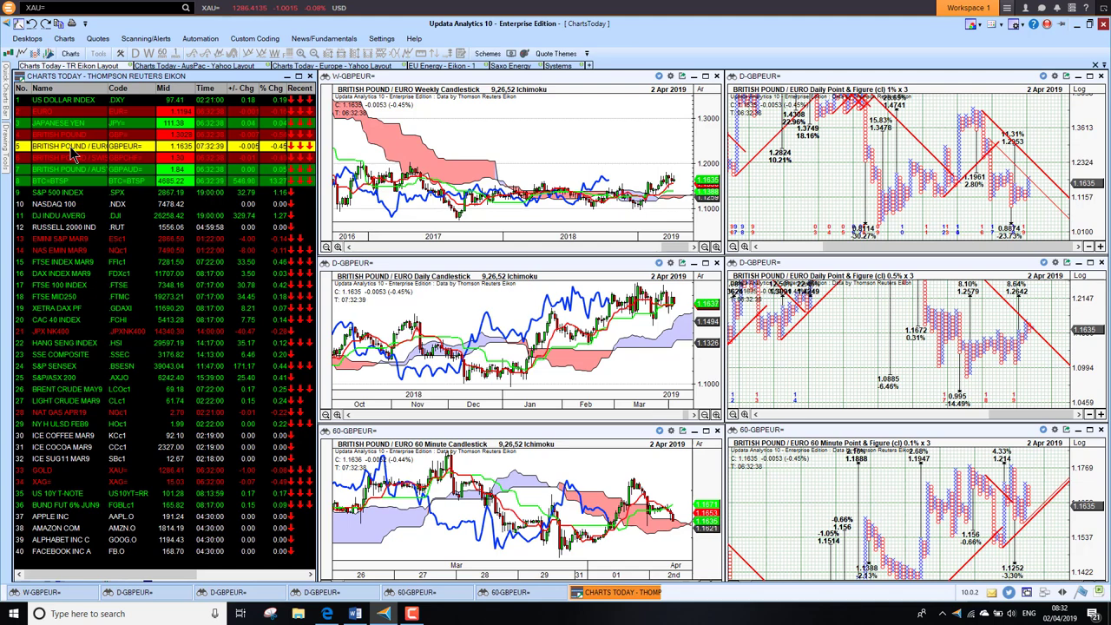
key(Down)
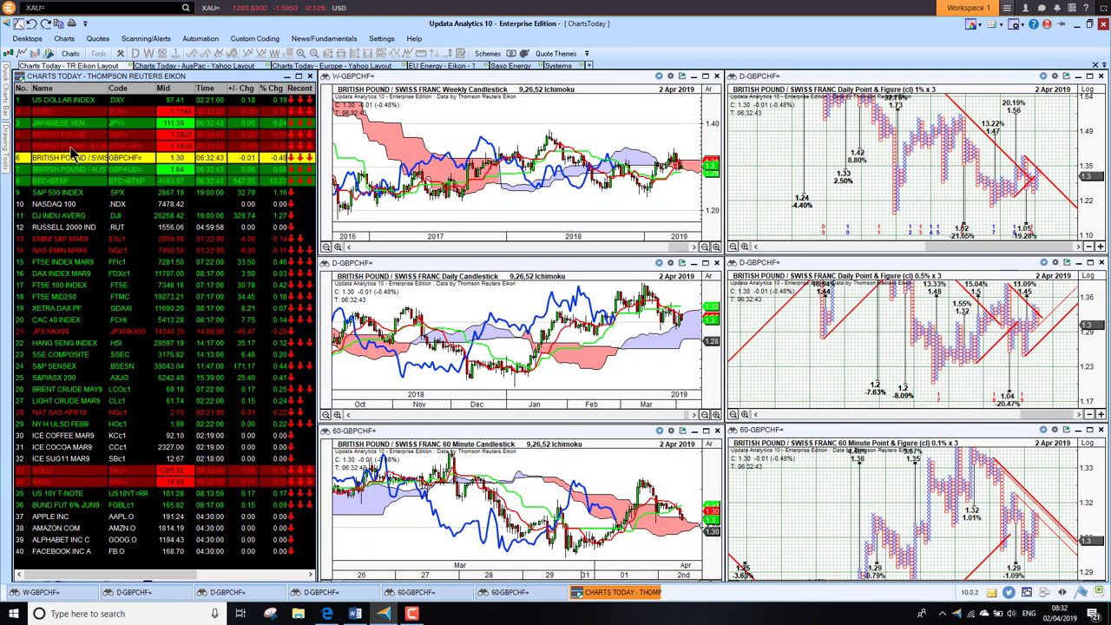
key(Down)
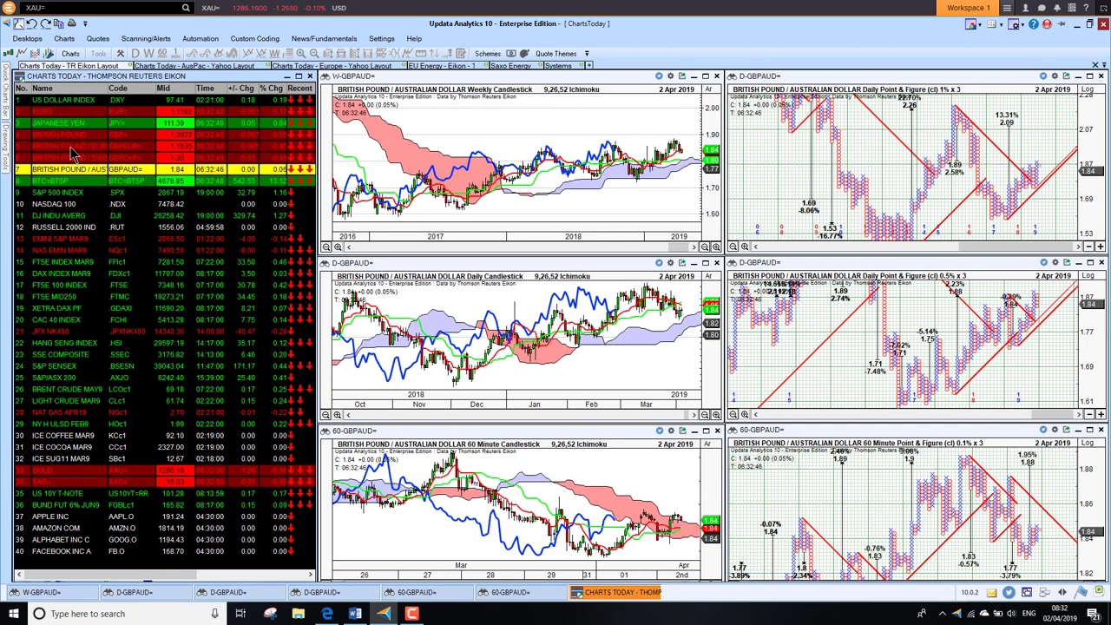
Step: Replace British Pound / Australian Dollar with Bitcoin (BTC=BTSP) on the six linked charts
key(Down)
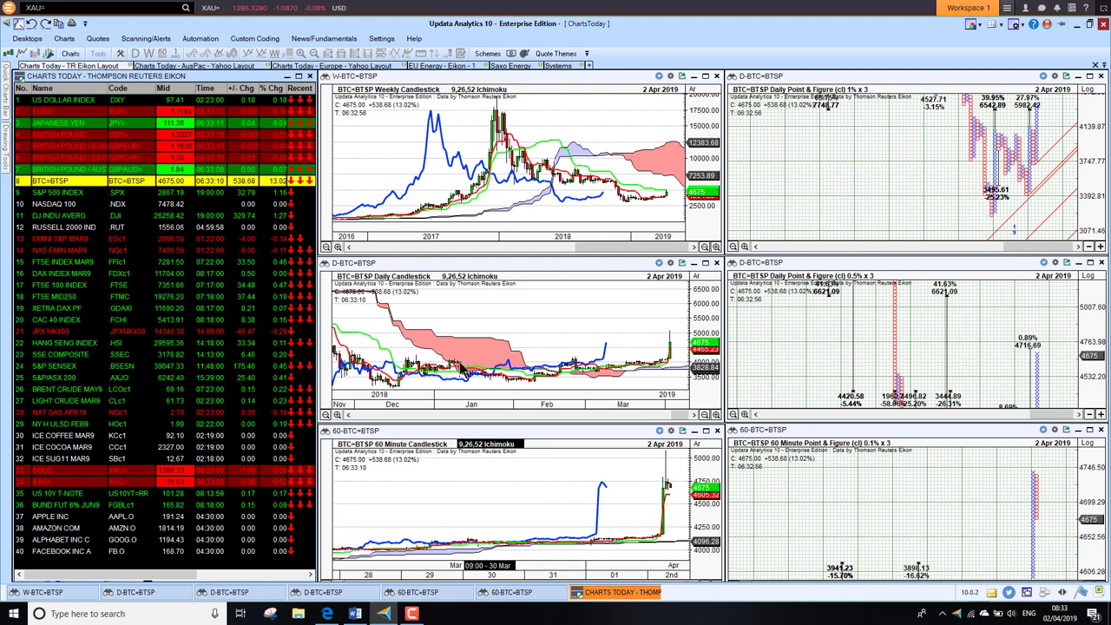
Step: Step the charts through the S&P 500, NASDAQ 100, DJ Industrial Average and Russell 2000
click(67, 195)
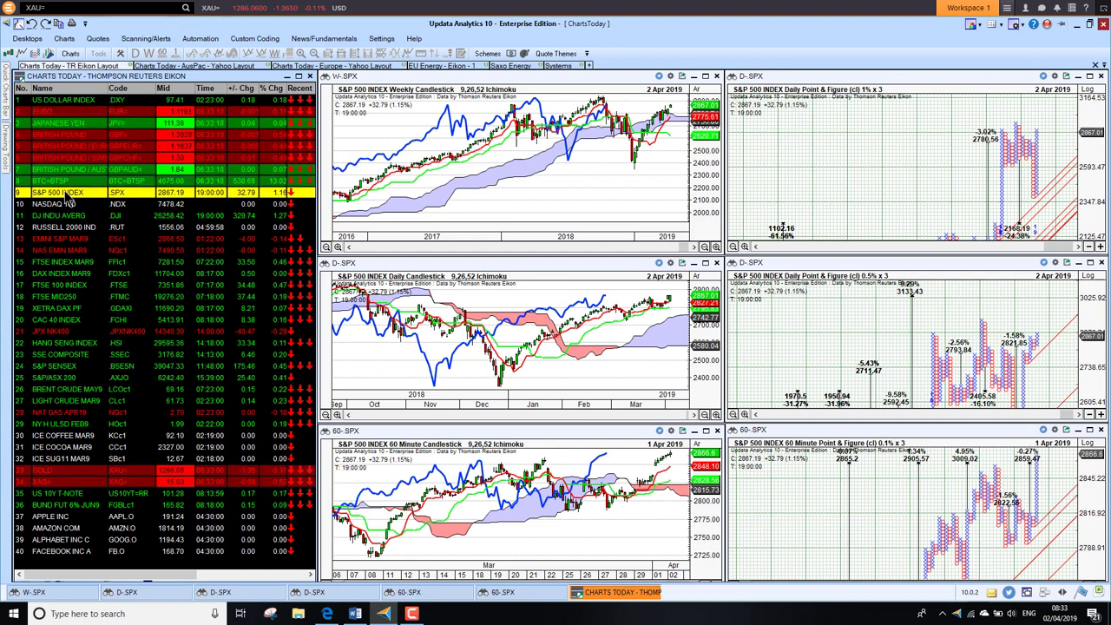
click(68, 200)
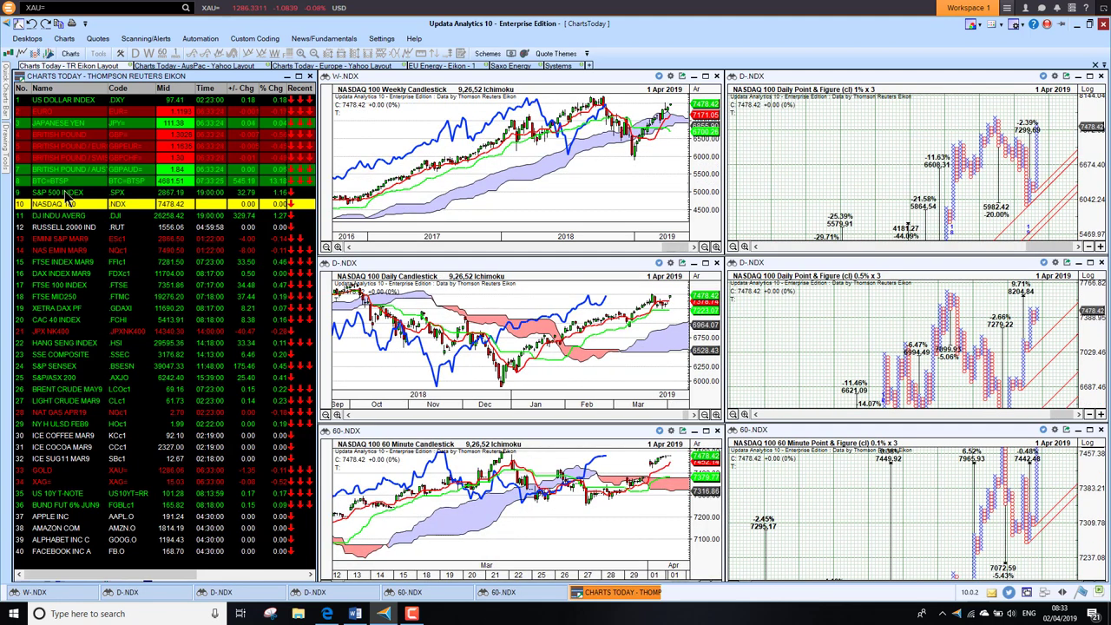
key(Down)
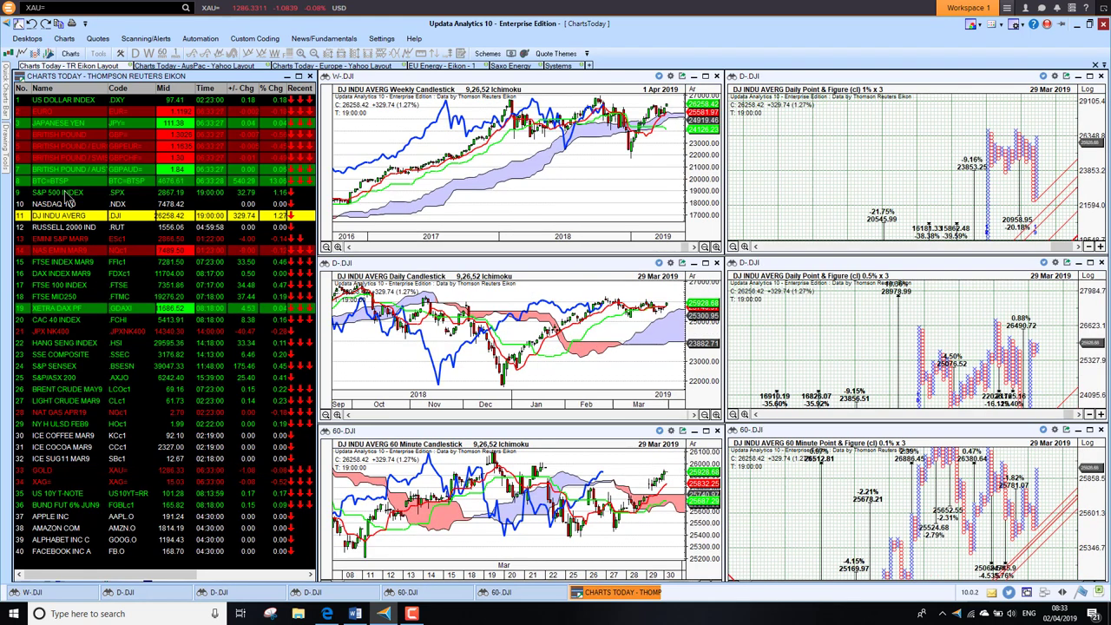
key(Down)
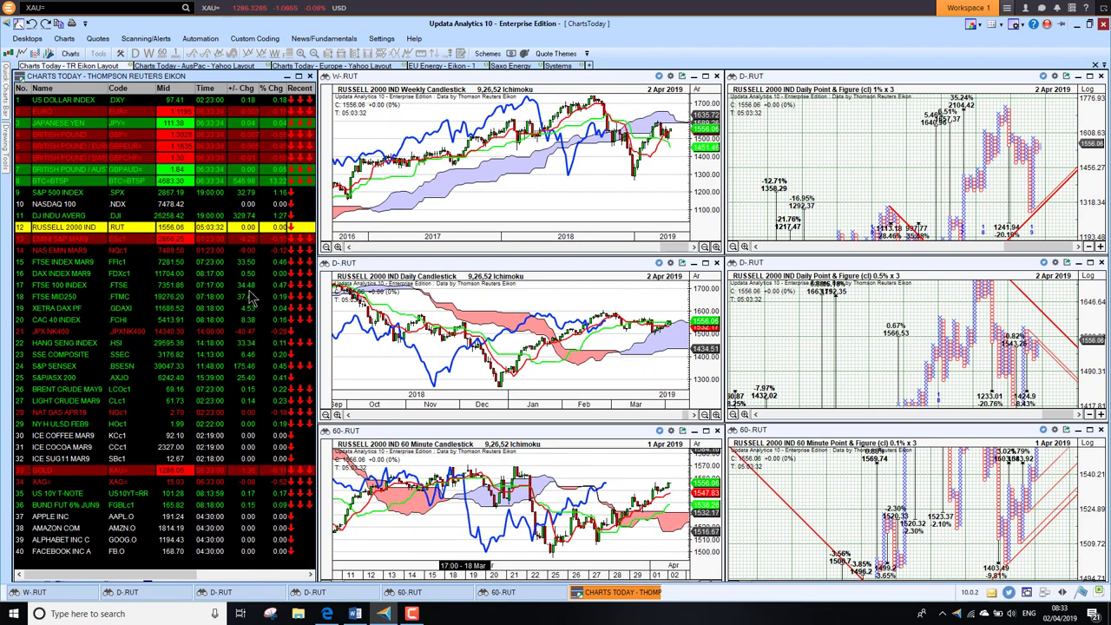
Step: Chart the EMINI S&P MAR9 and NAS EMIN MAR9 futures, then the FTSE 100 Index
click(80, 242)
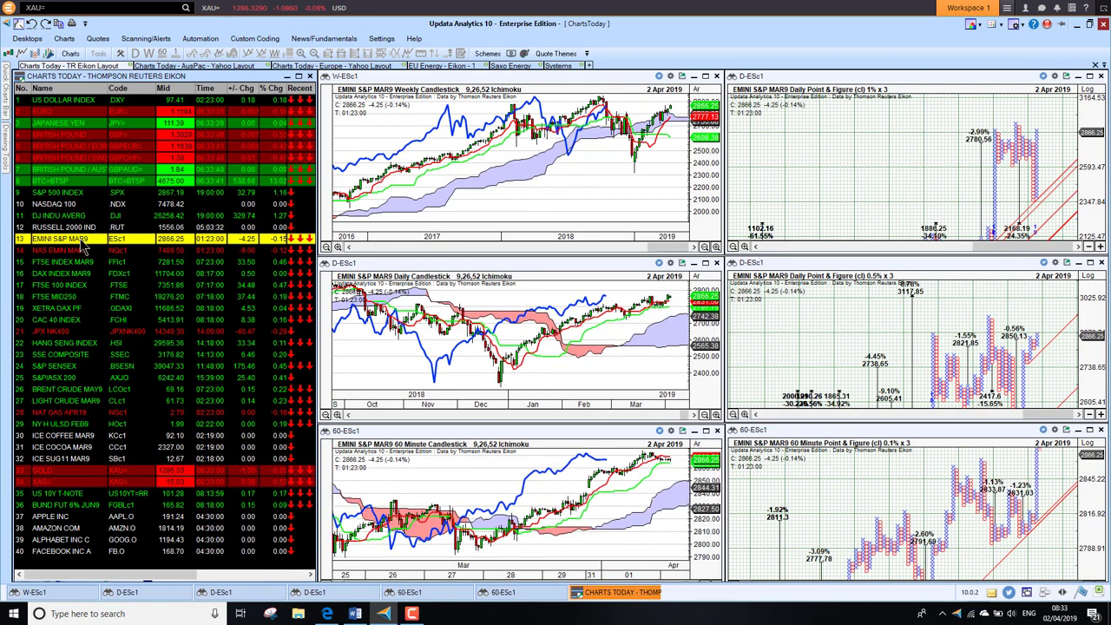
click(83, 250)
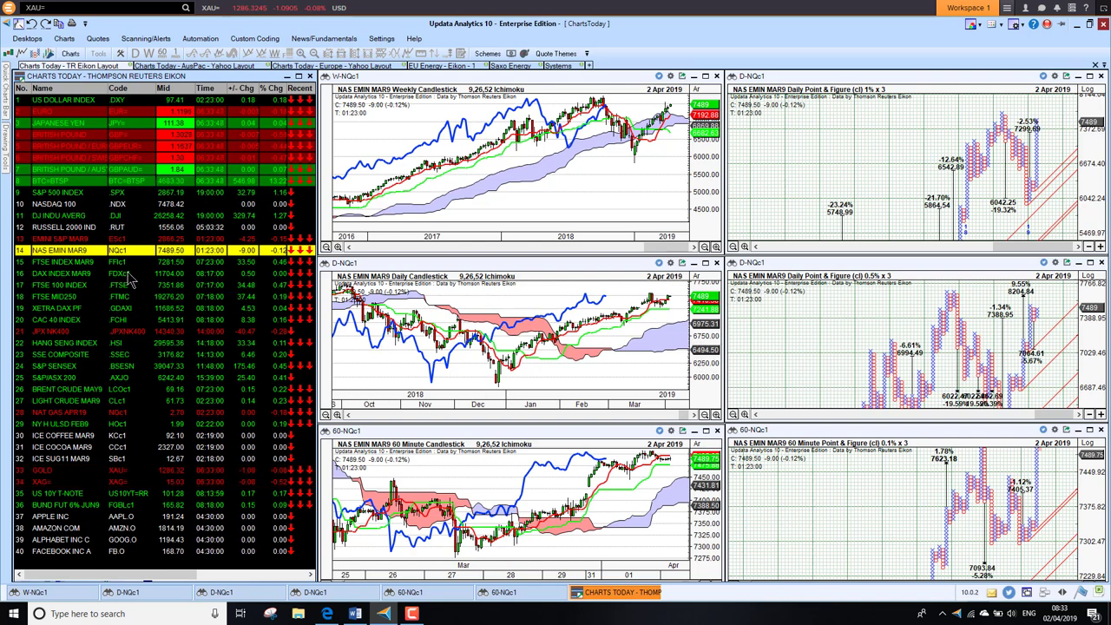
click(64, 288)
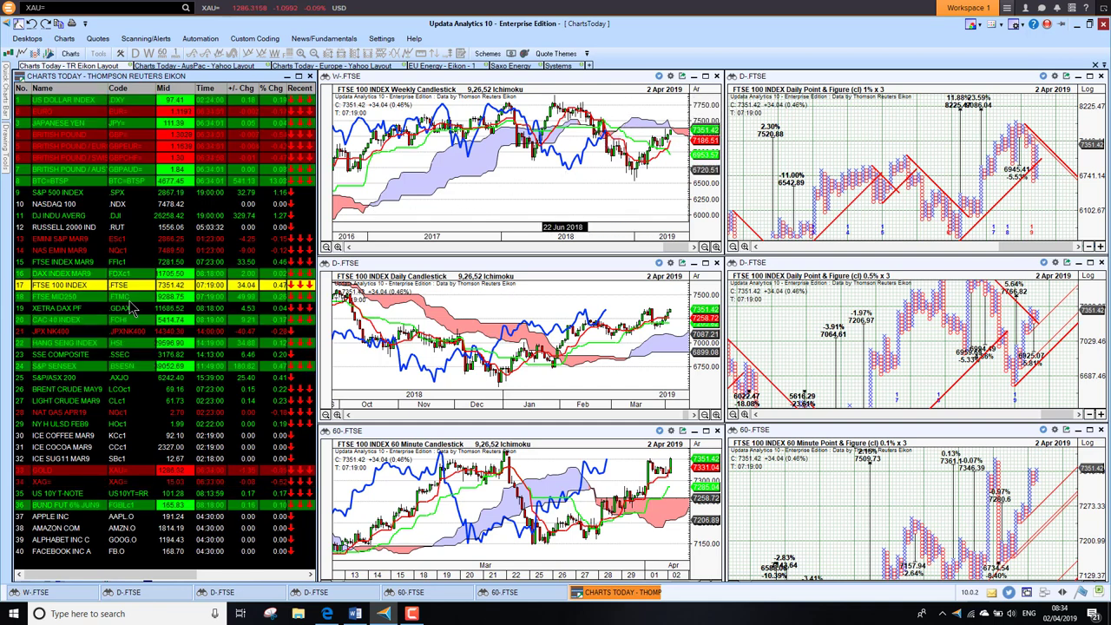
Step: Chart the FTSE MID250, XETRA DAX and CAC 40 Index in turn, finishing on JPX NK400
click(79, 300)
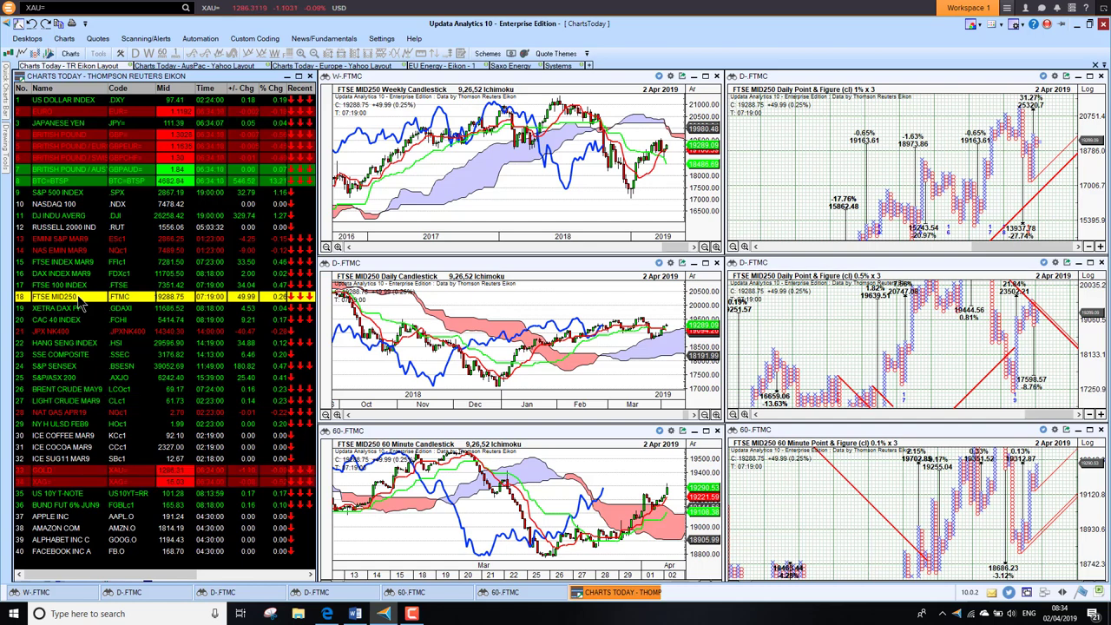
key(Down)
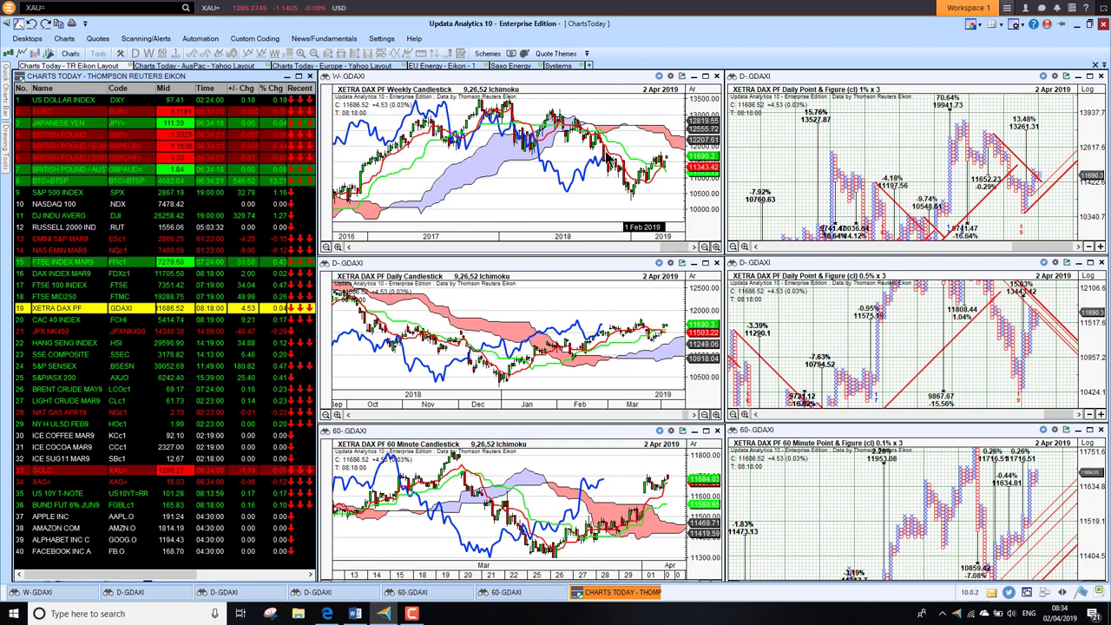
click(59, 324)
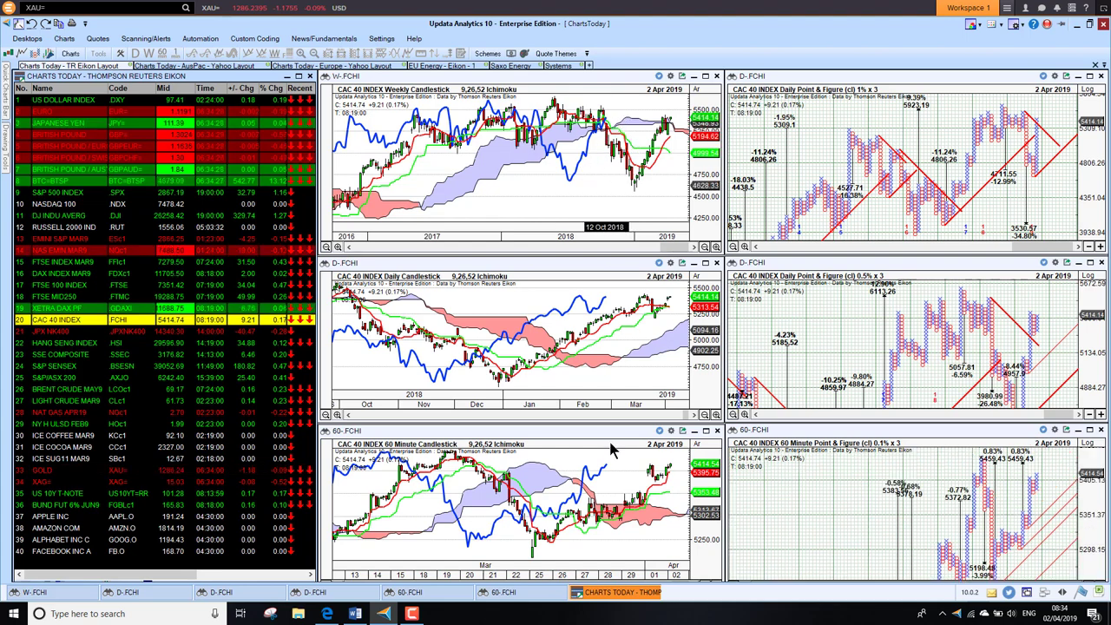
click(49, 337)
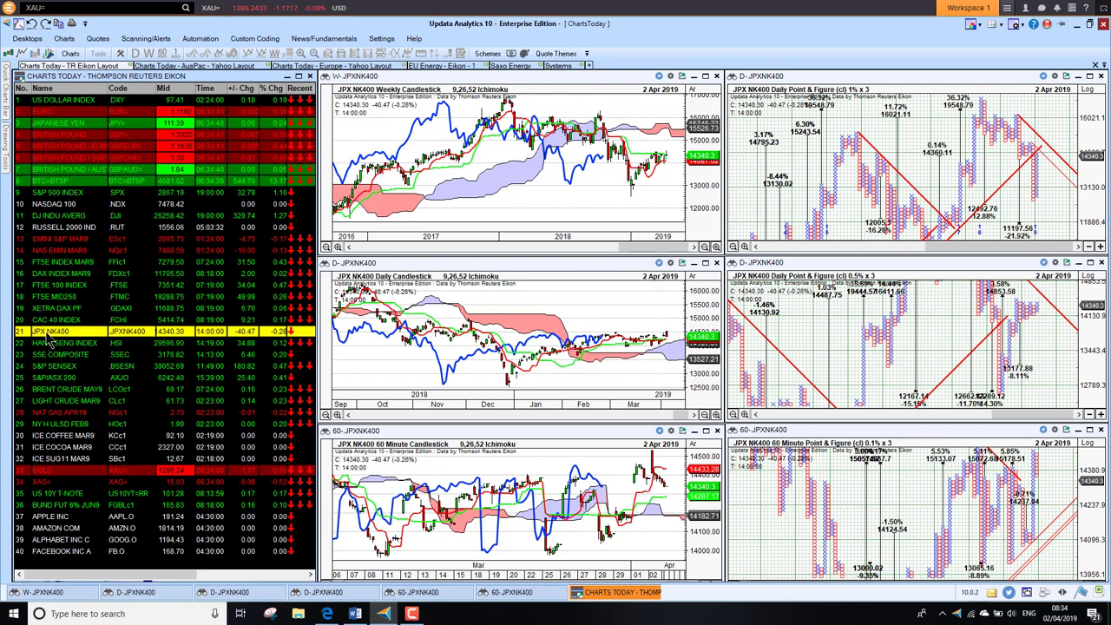
Step: Chart the Hang Seng, SSE Composite, S&P SENSEX and S&P/ASX 200, then Brent Crude MAY9
click(49, 342)
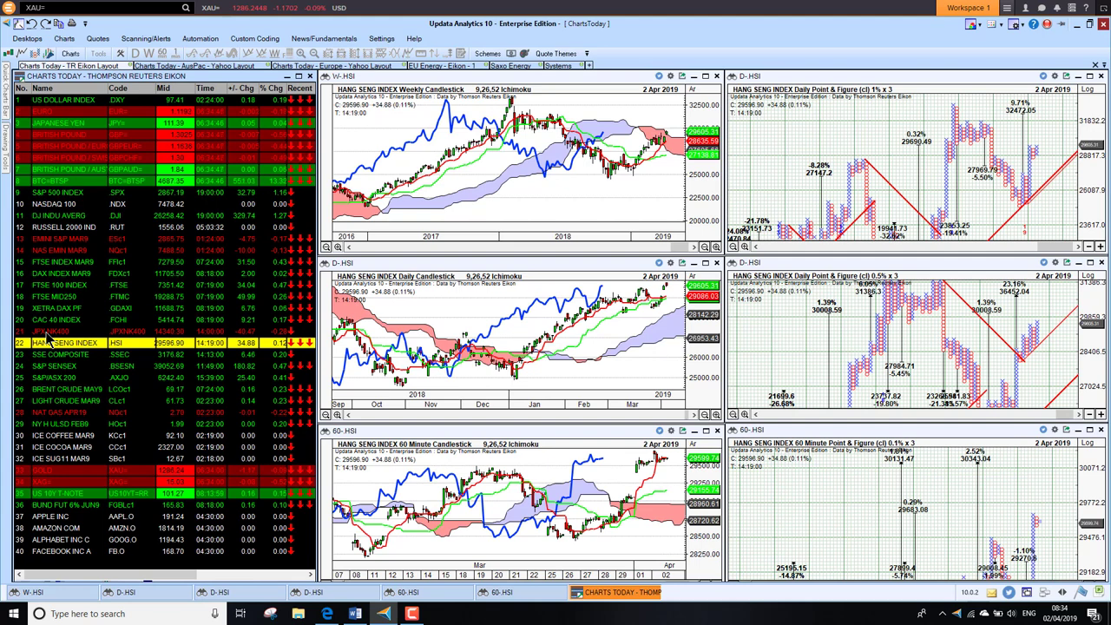
key(Down)
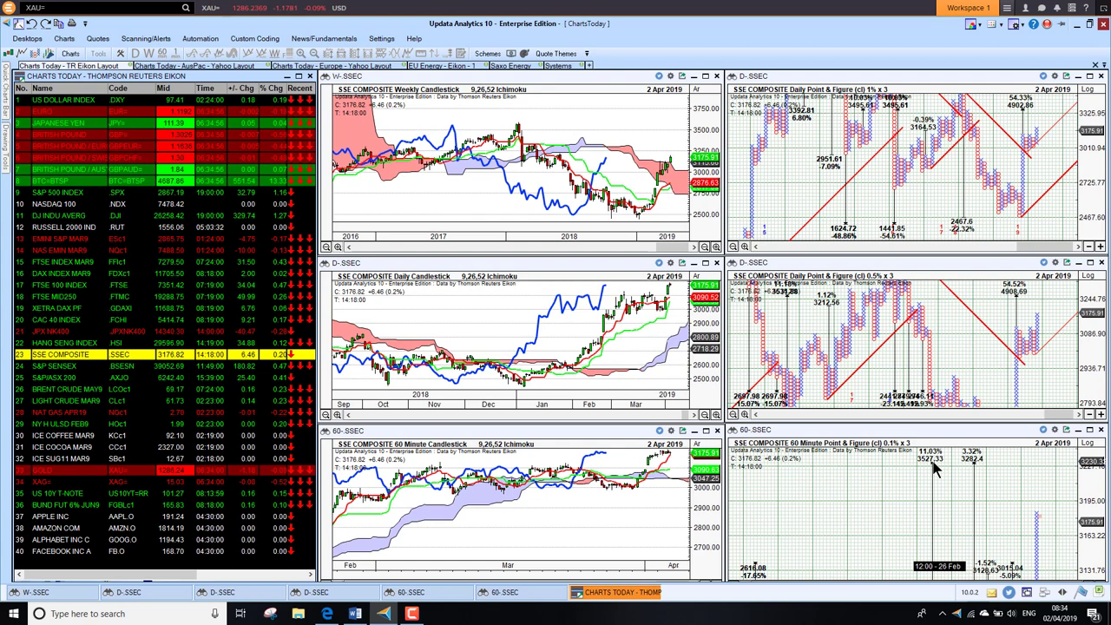
click(52, 367)
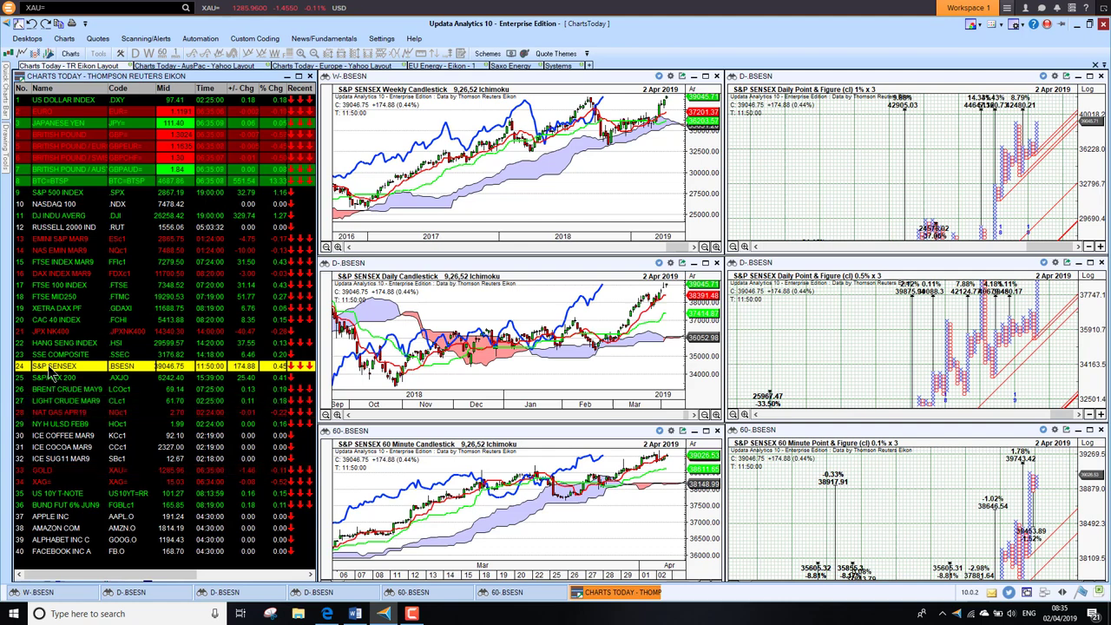
key(Down)
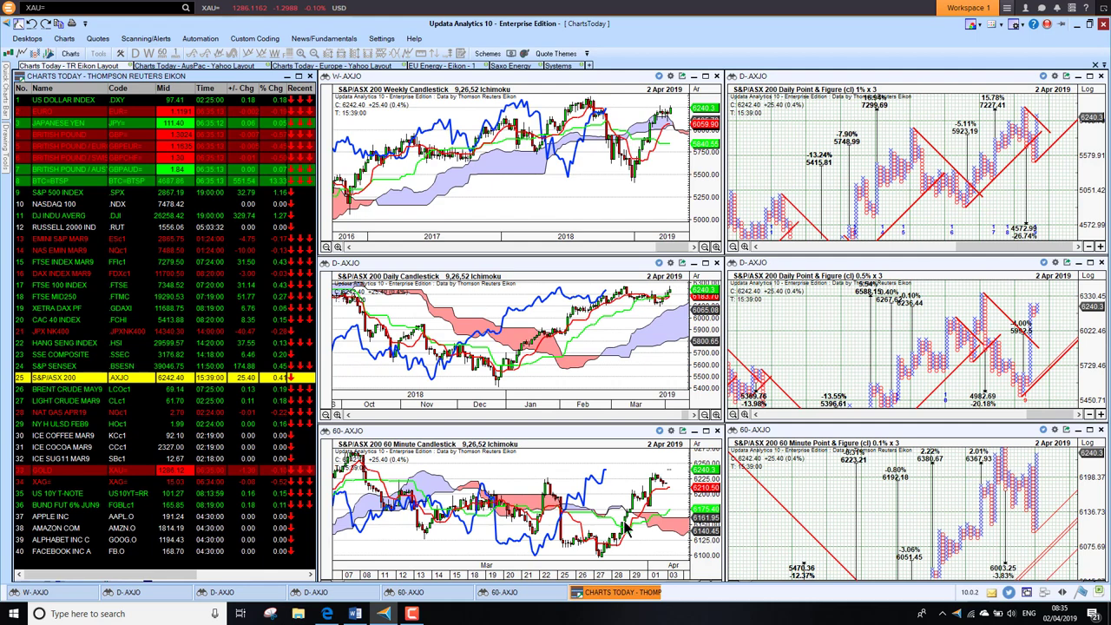
click(62, 391)
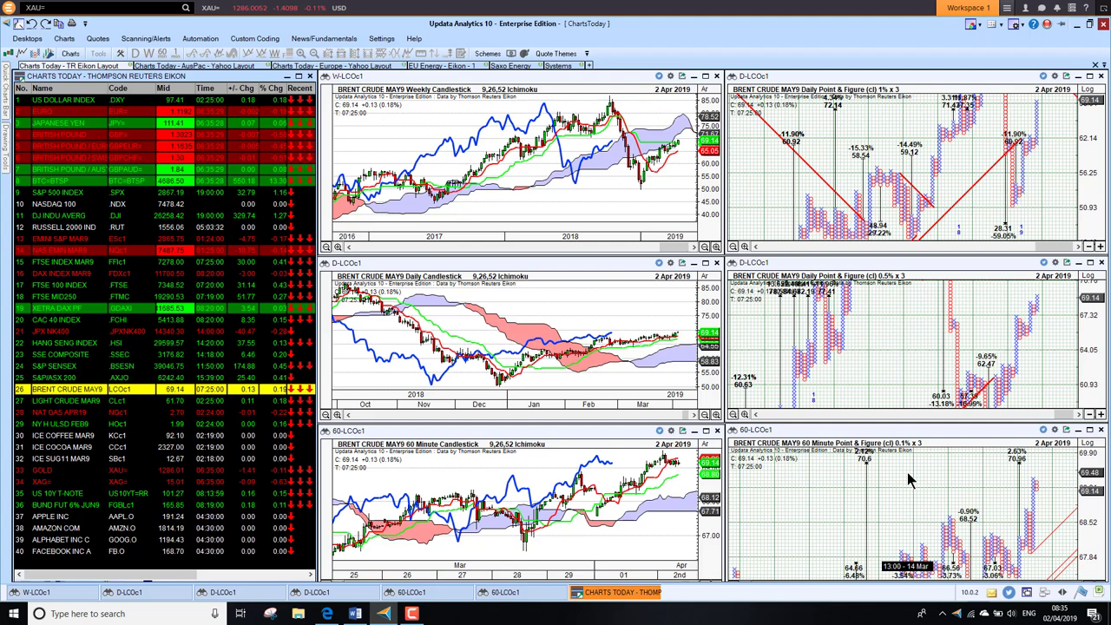
Step: Chart Light Crude MAR9 and Nat Gas APR19, then Gold (XAU=)
click(66, 403)
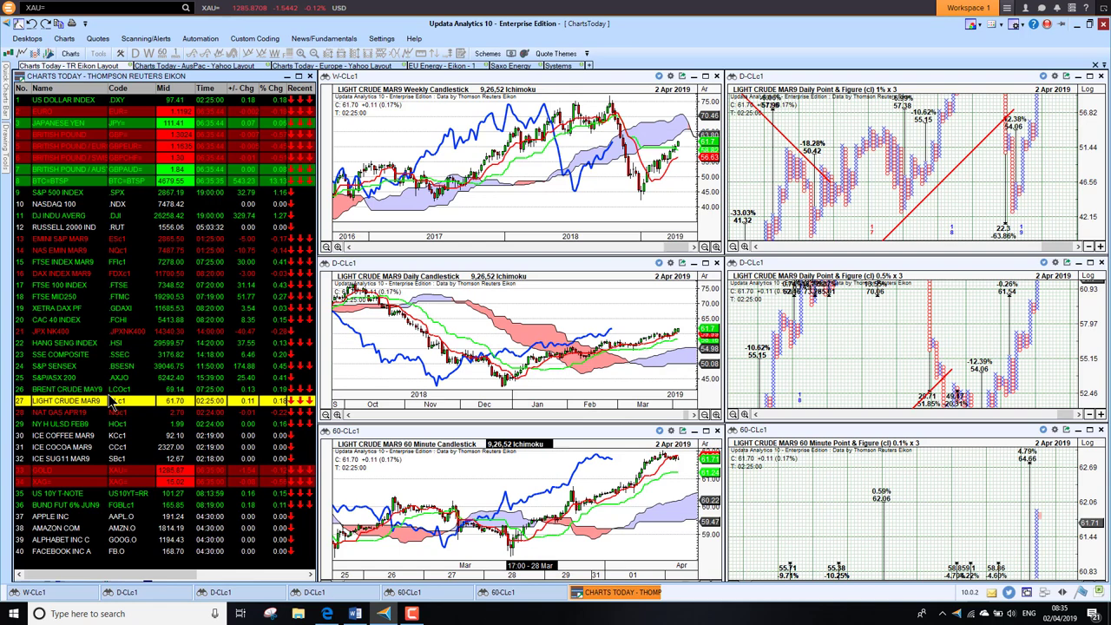
click(58, 412)
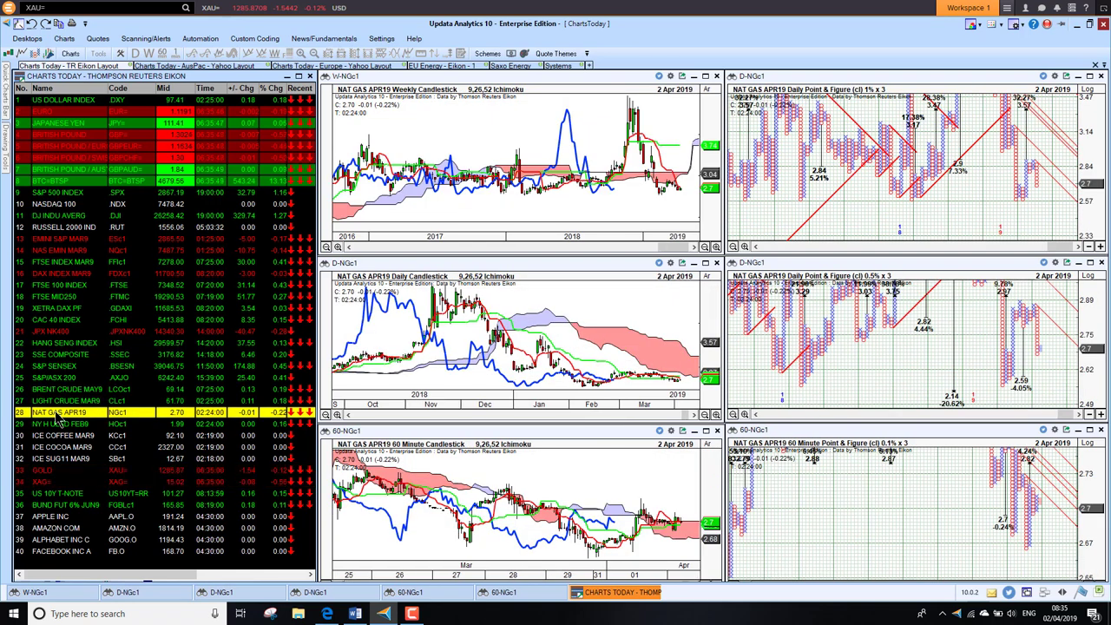
click(59, 472)
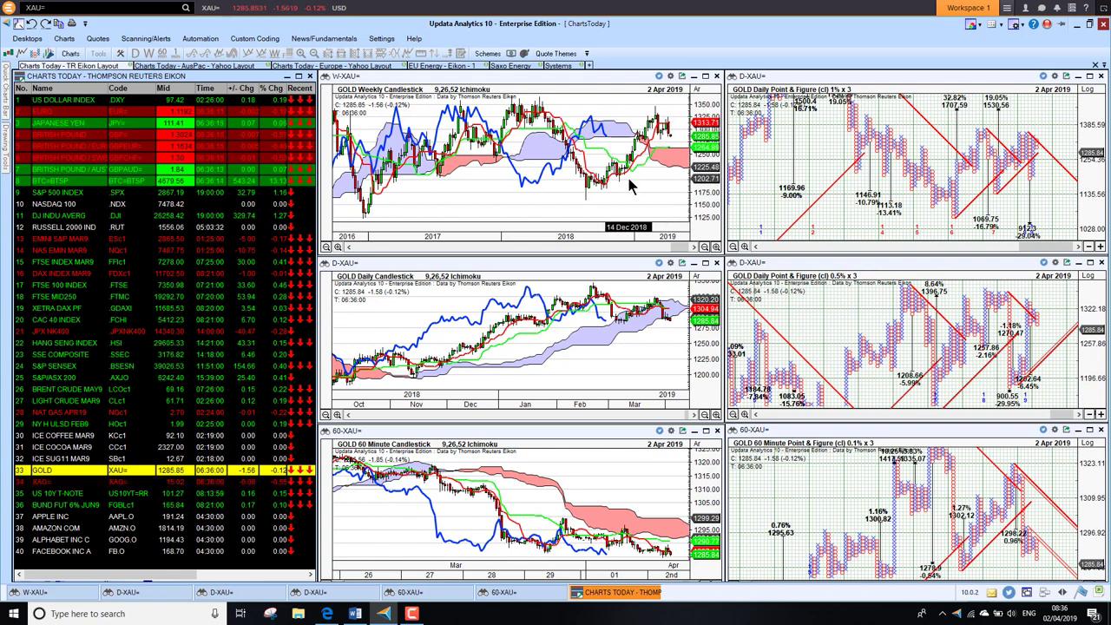
Step: Chart silver, the US 10Y T-Note and BUND FUT 6% JUN9, then switch to the AusPac Yahoo layout
click(57, 483)
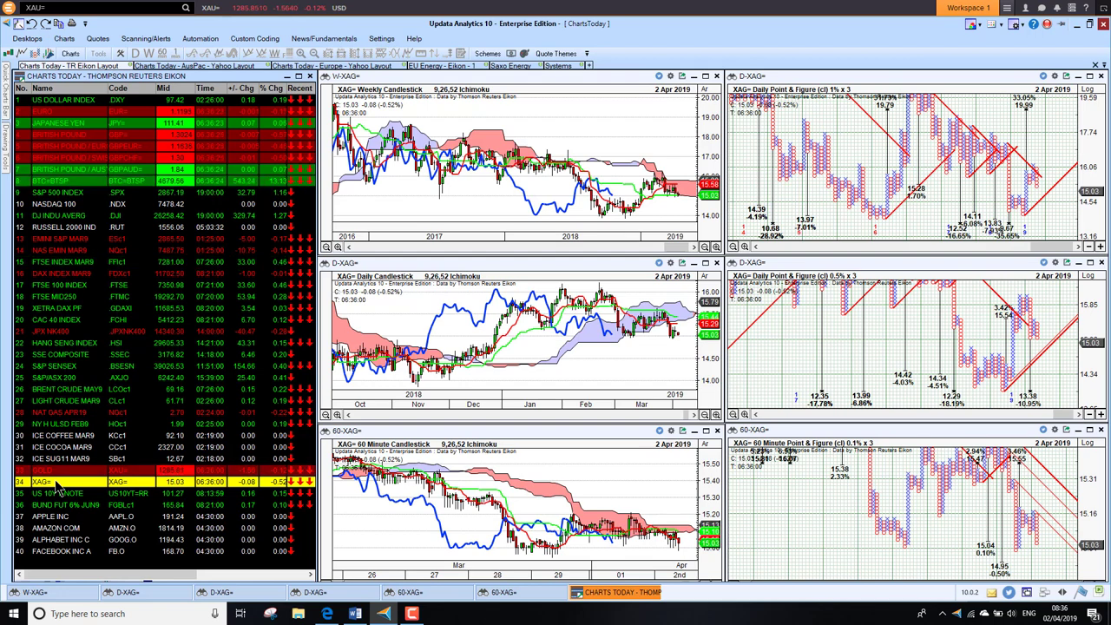
click(58, 495)
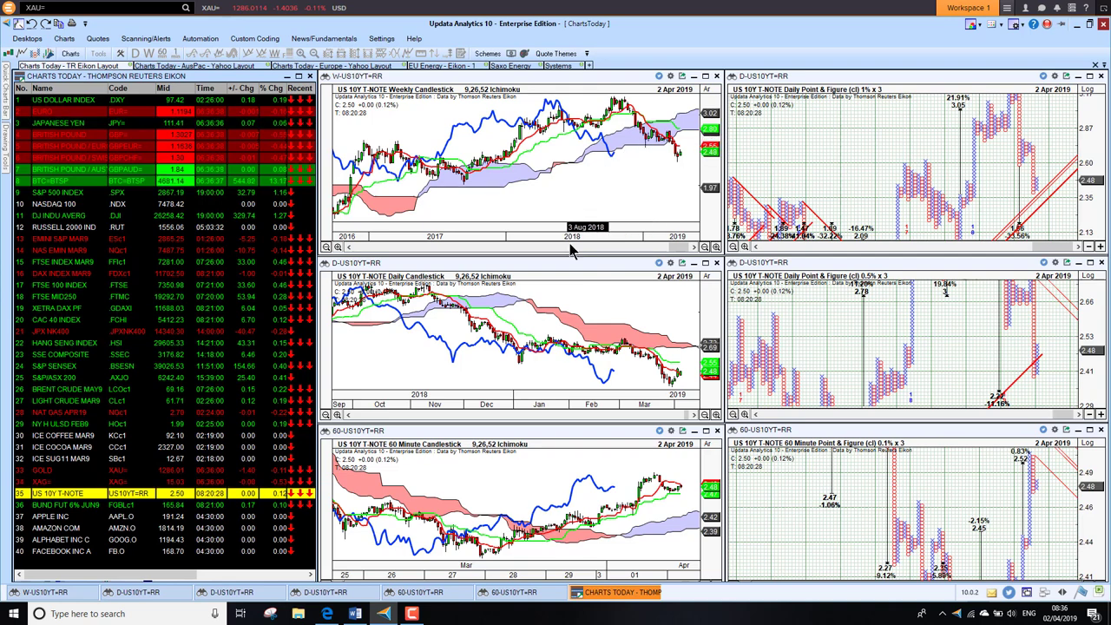
click(416, 519)
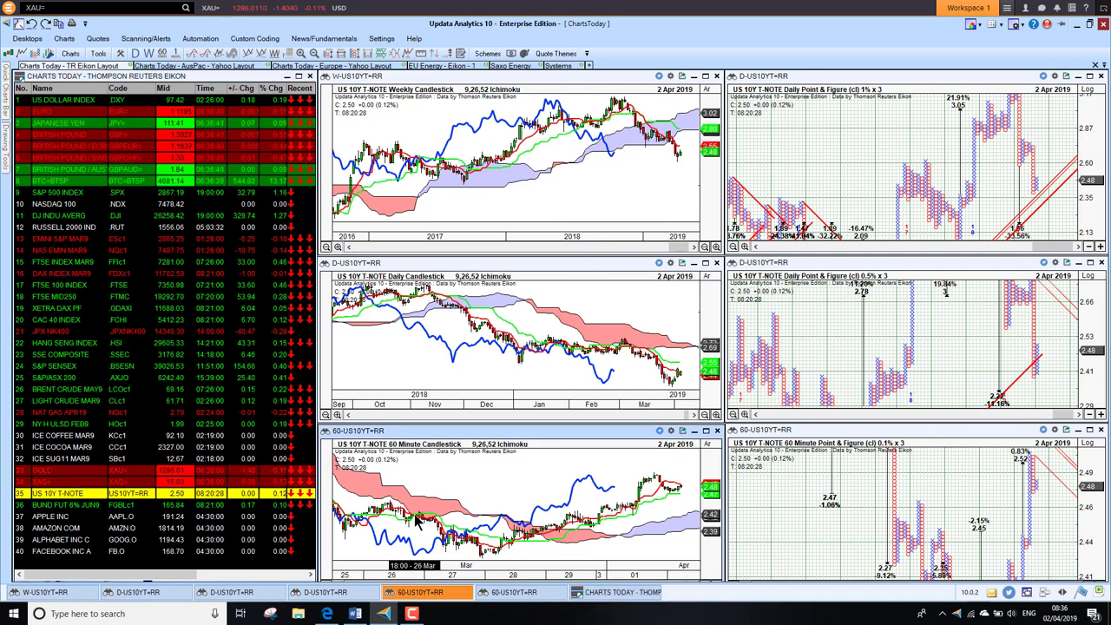
click(63, 510)
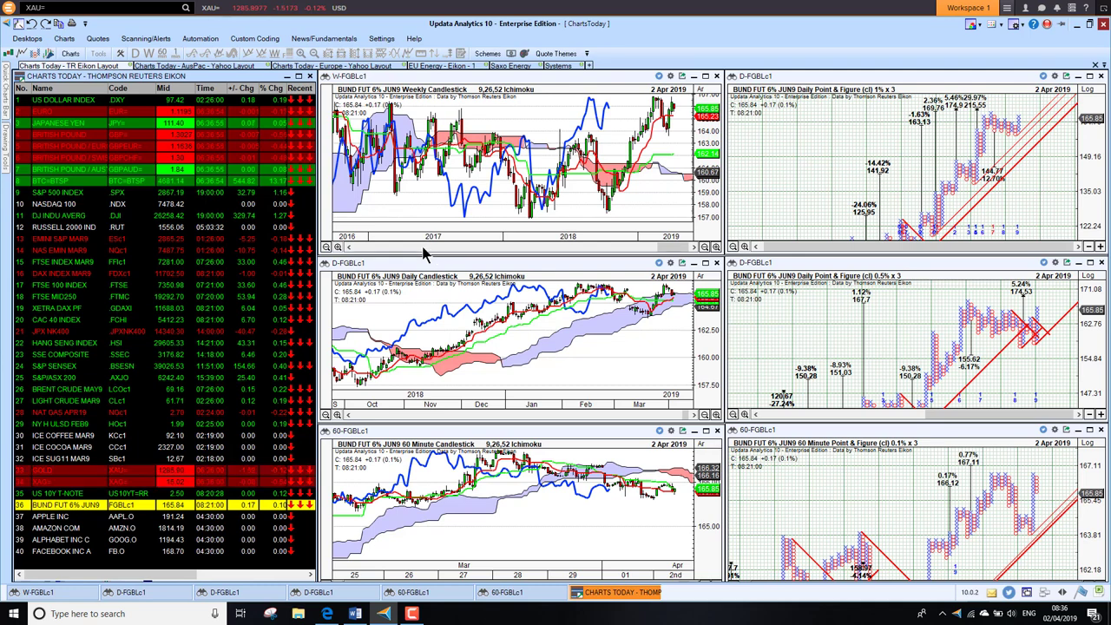
click(195, 65)
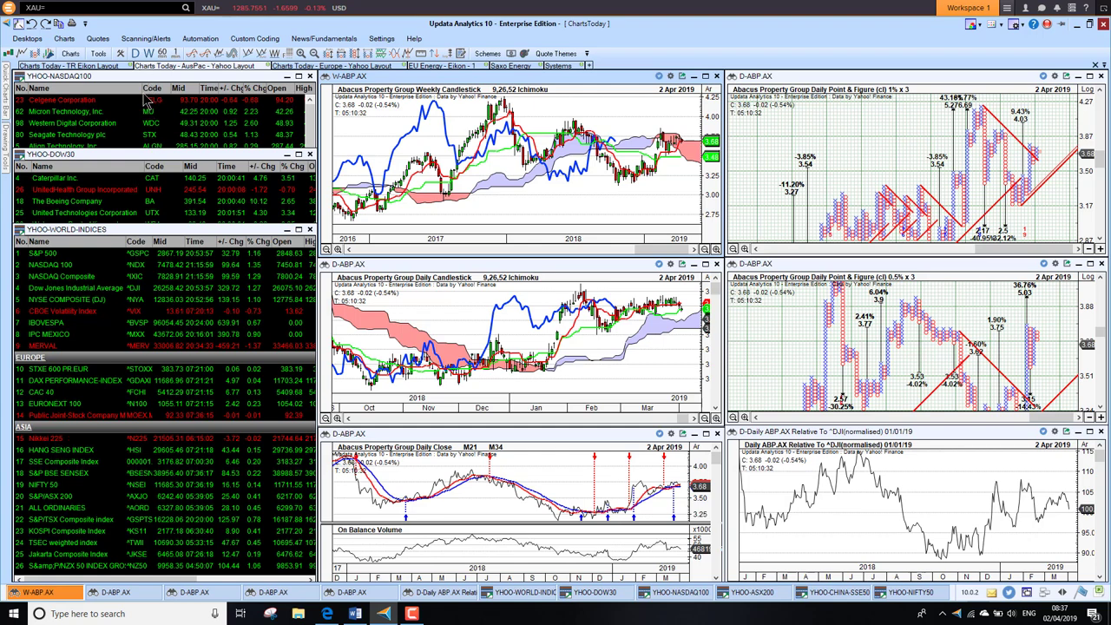
Step: Rank the expanded Dow 30 by % change and chart Caterpillar, JPMorgan, United Technologies and McDonald's
double_click(143, 155)
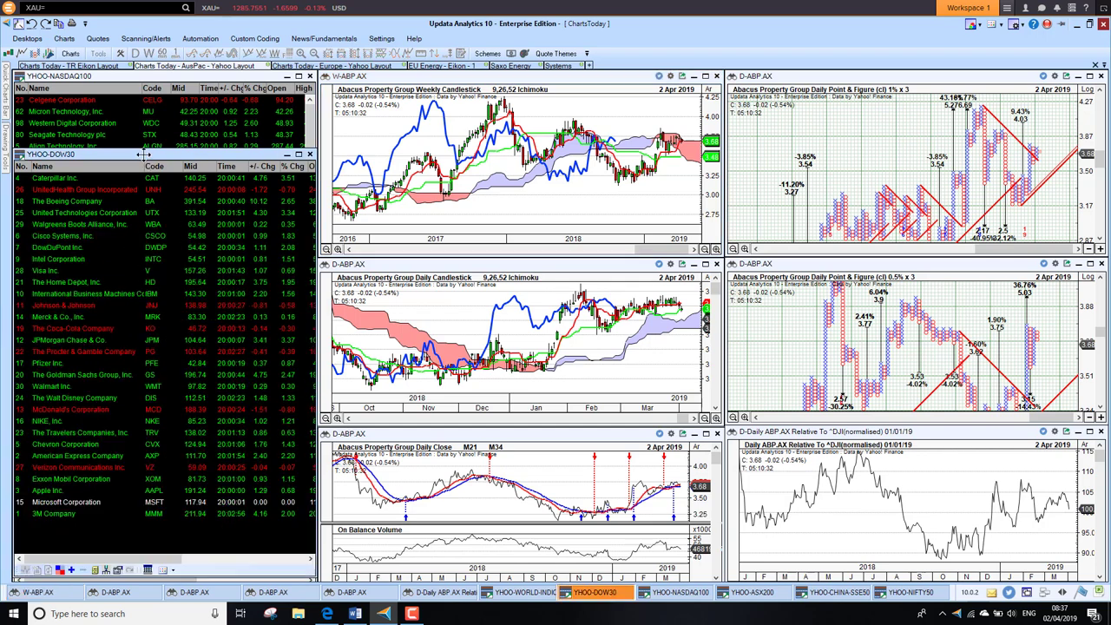
click(294, 167)
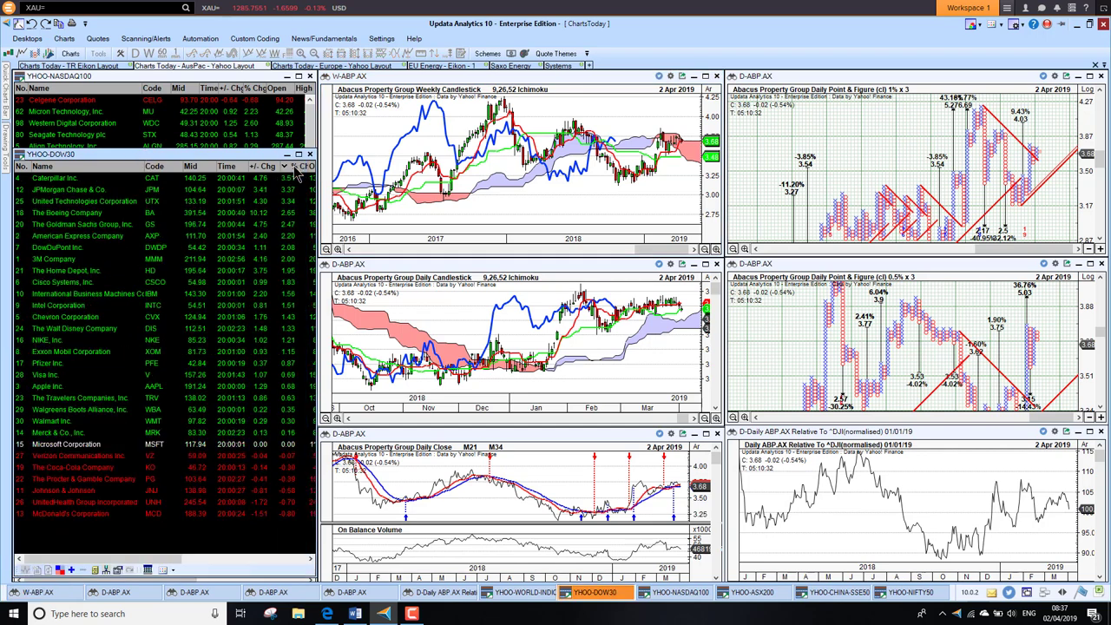
click(85, 179)
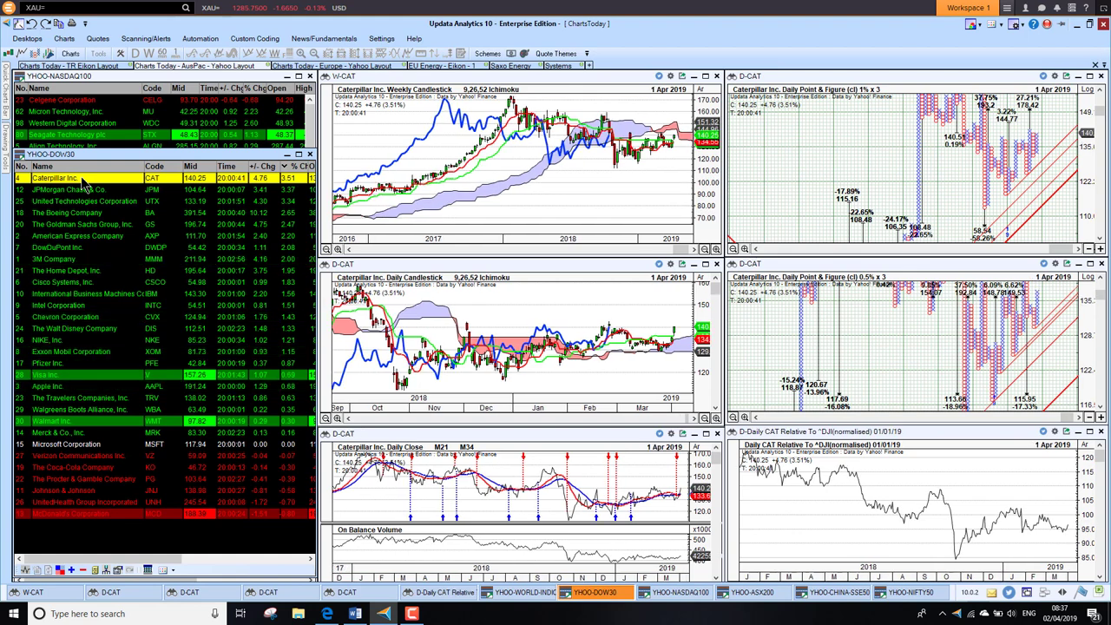
key(Down)
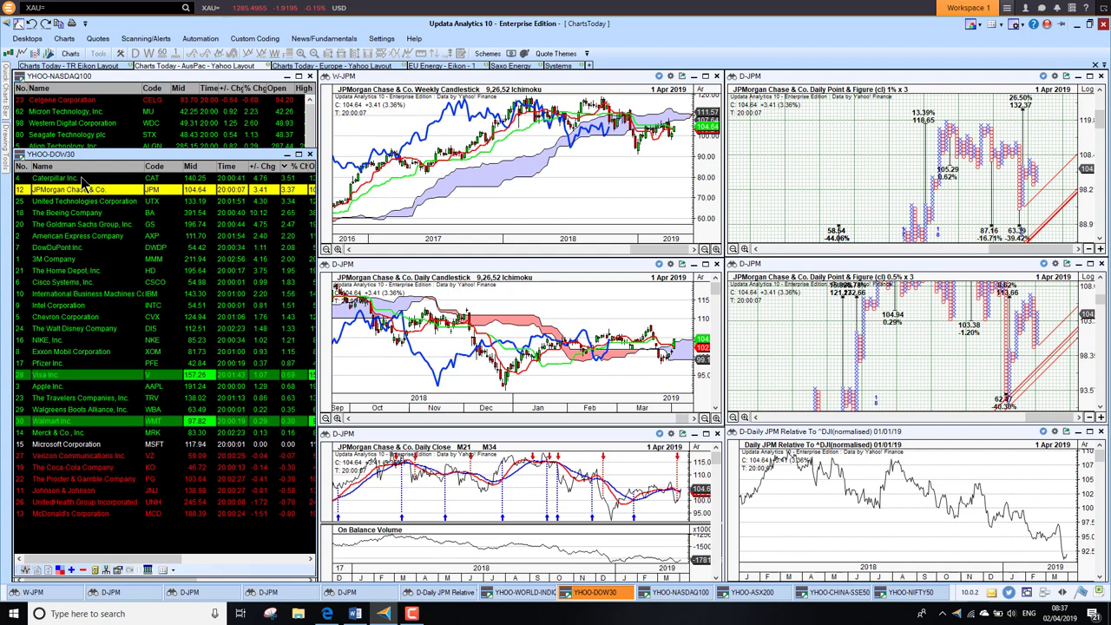
key(Down)
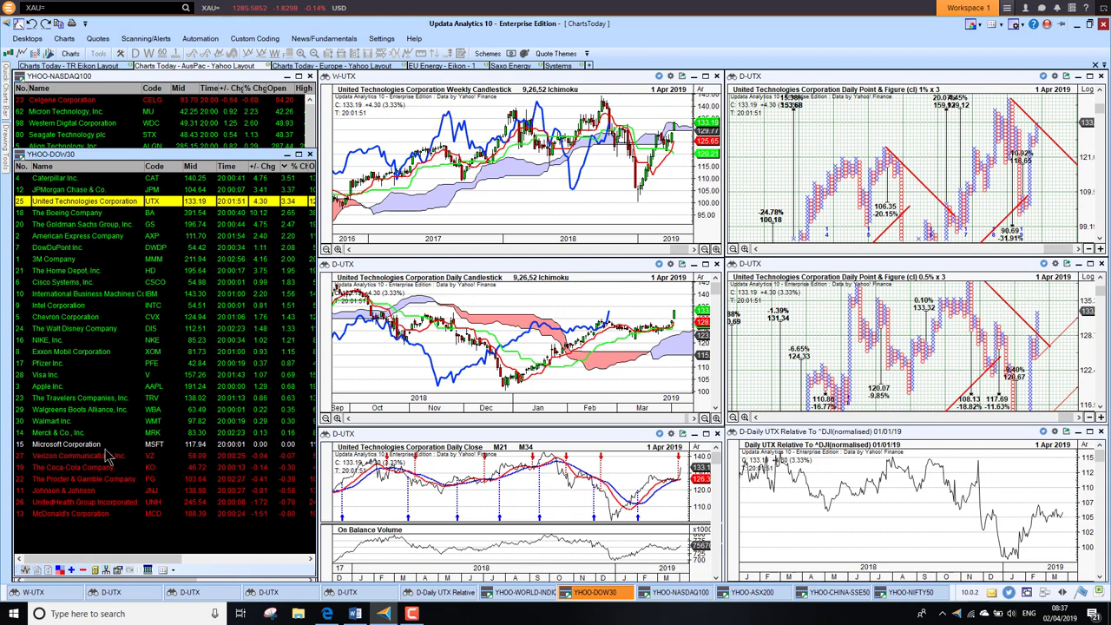
click(91, 517)
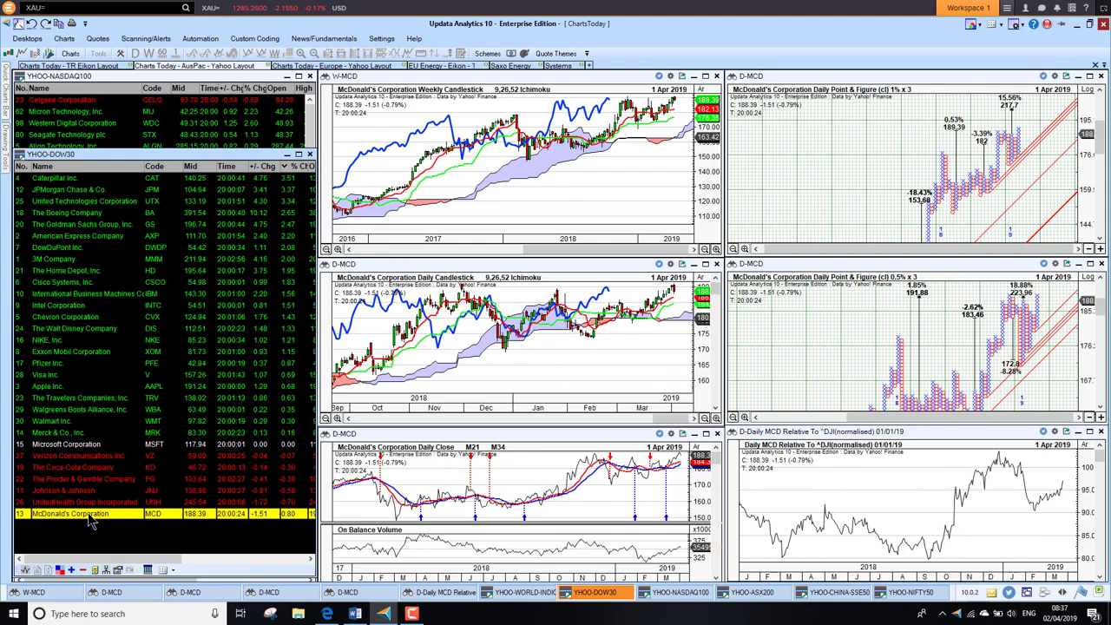
Step: Chart Apple and Microsoft, then bring the NASDAQ 100 watchlist forward
click(50, 388)
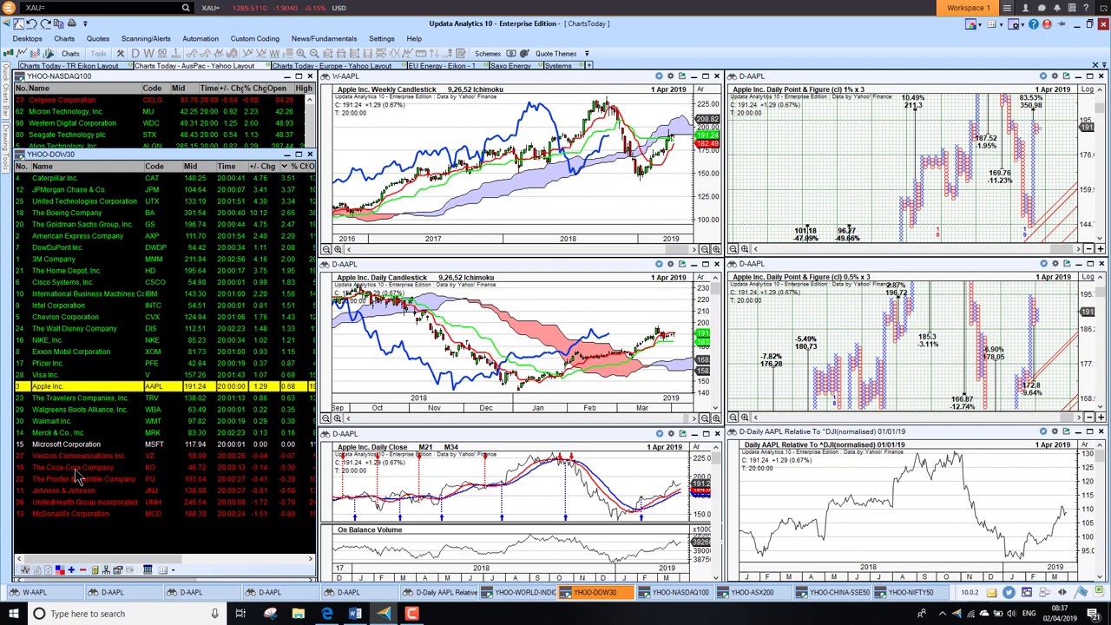
click(71, 445)
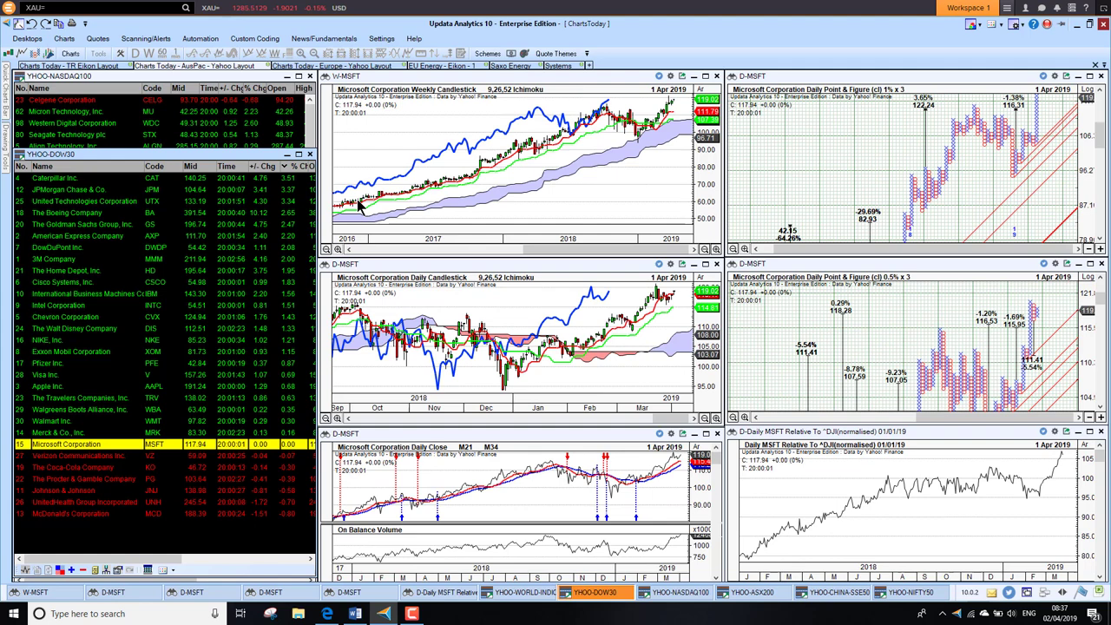
click(681, 594)
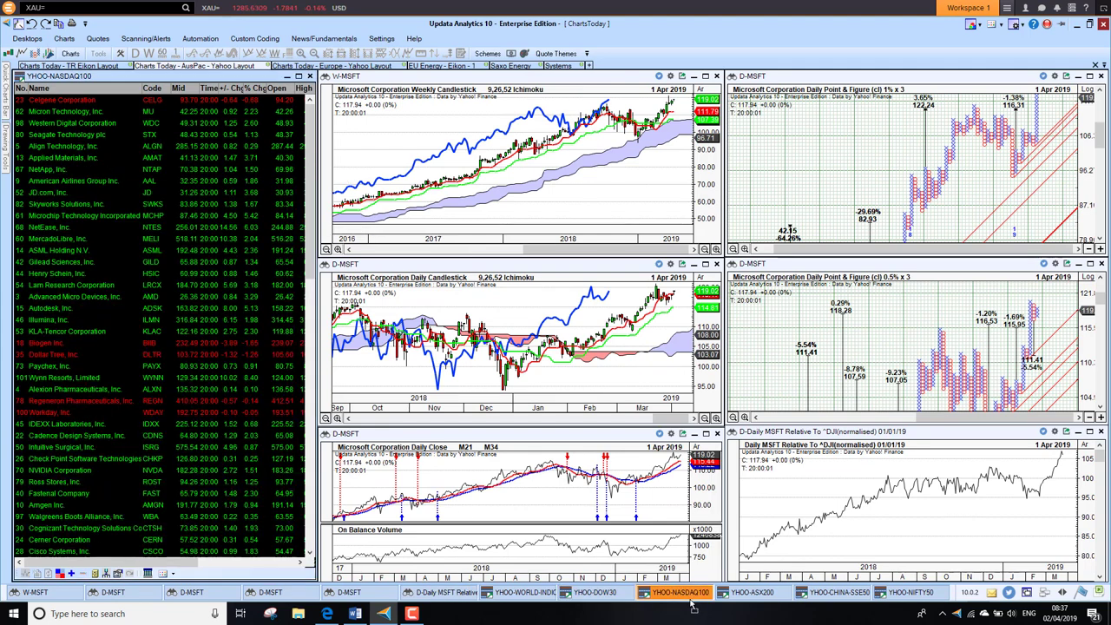
Step: Rank the NASDAQ 100 by % change both ways, charting Wynn Resorts and Monster Beverage
click(253, 90)
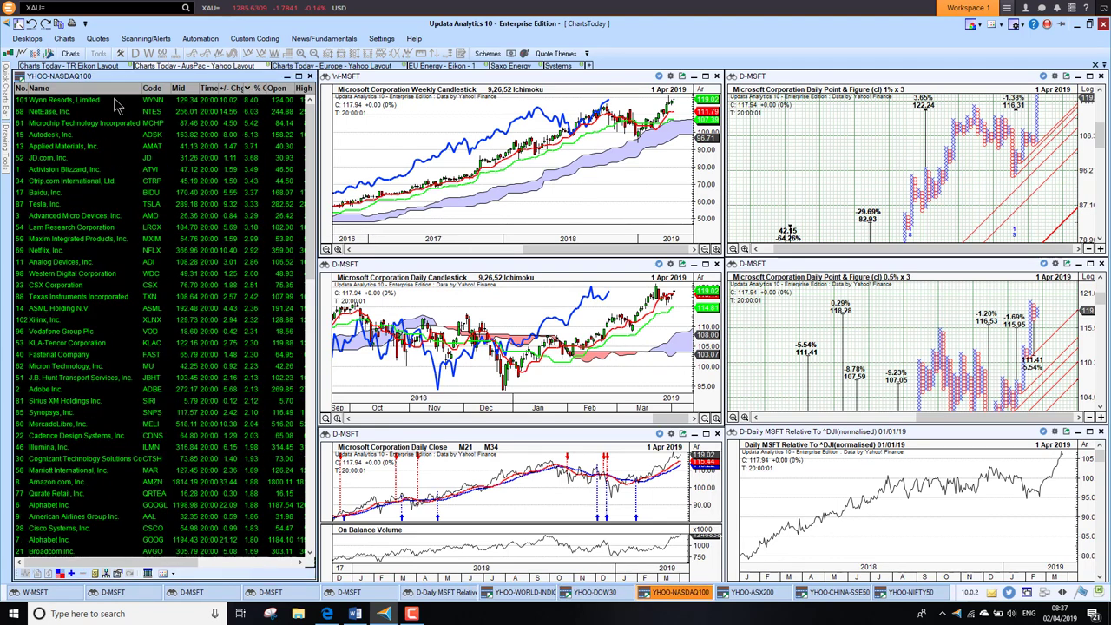
click(87, 102)
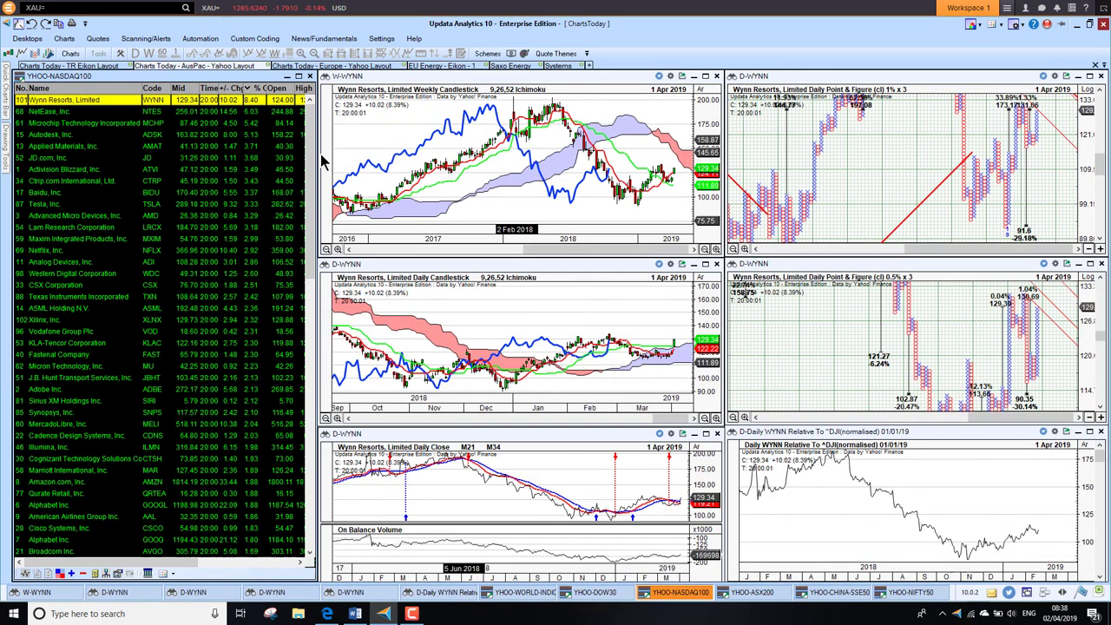
click(257, 89)
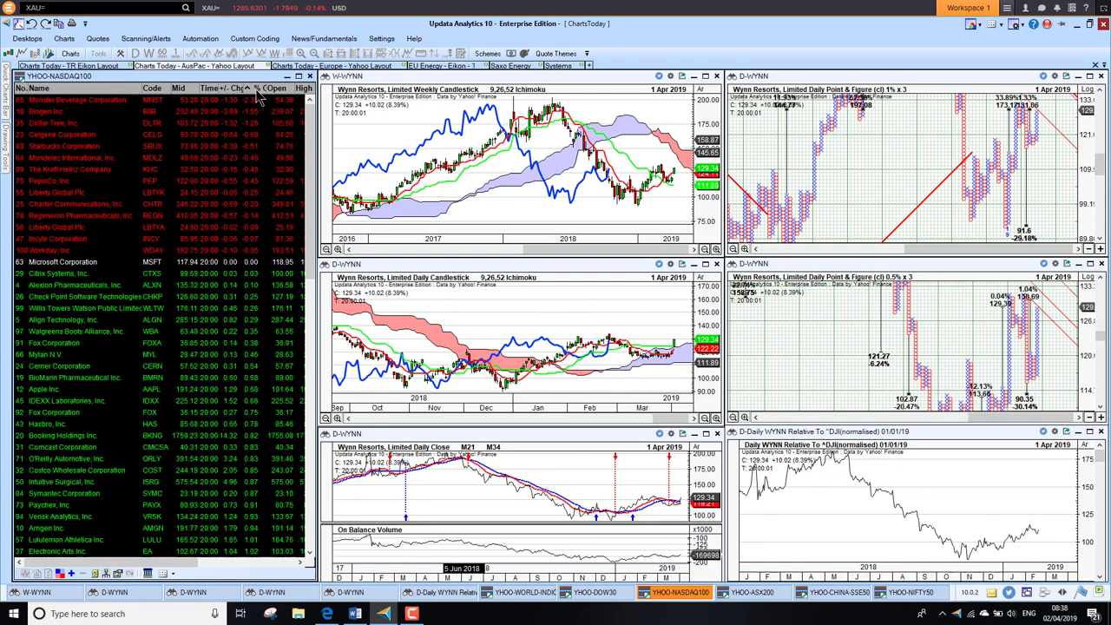
click(70, 102)
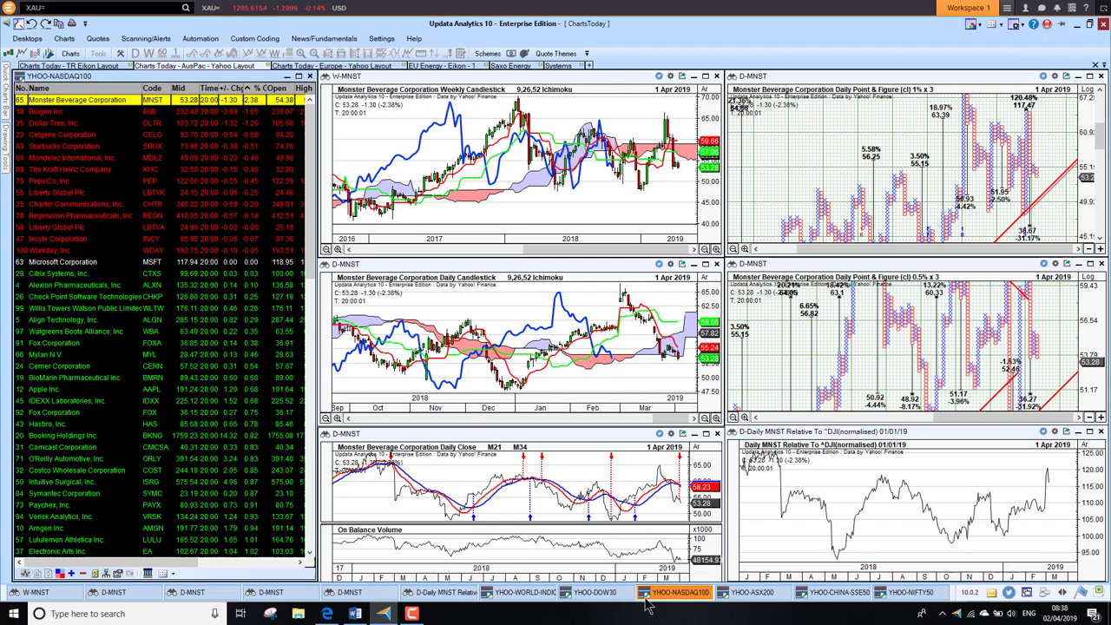
Step: Rank the ASX 200 by % change, chart Syrah Resources, CQR.AX and Adelaide Brighton, then show the SSE50 list
click(752, 592)
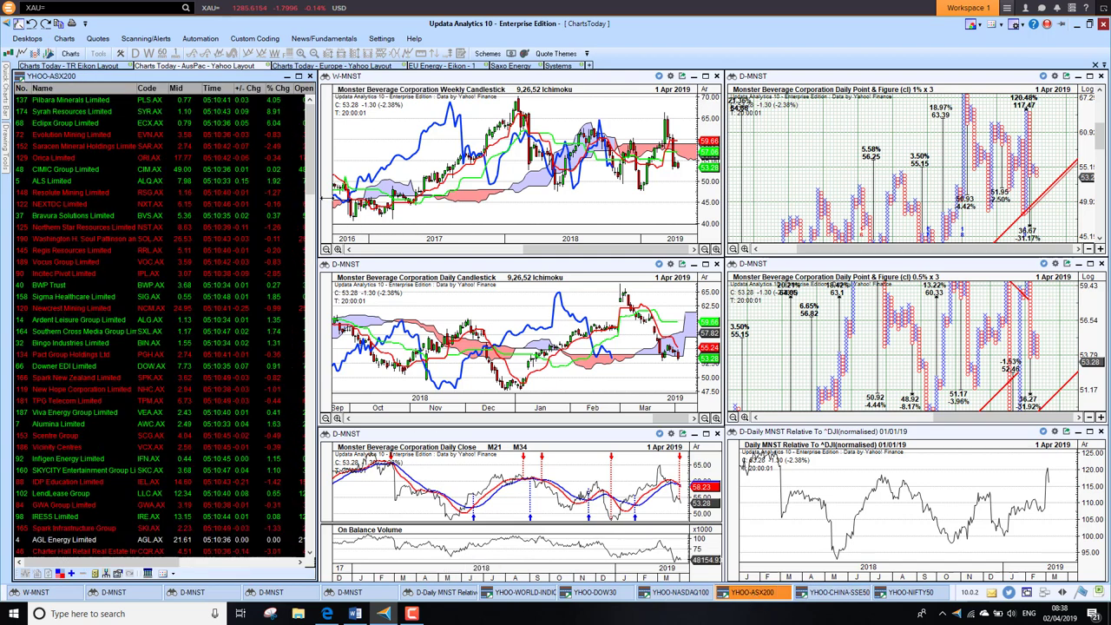
click(282, 90)
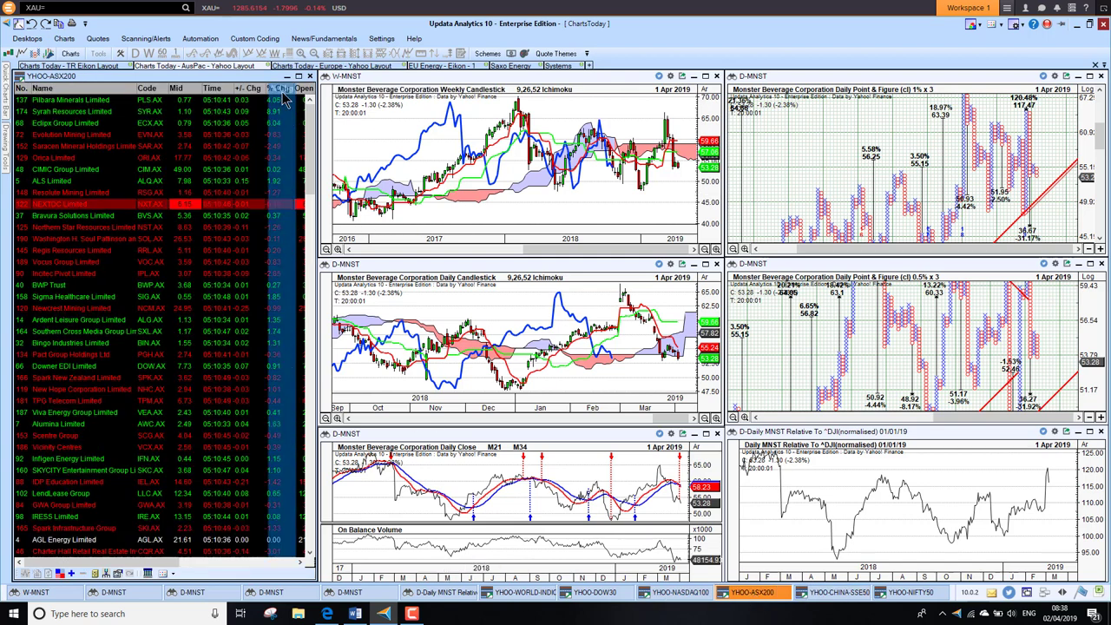
click(69, 103)
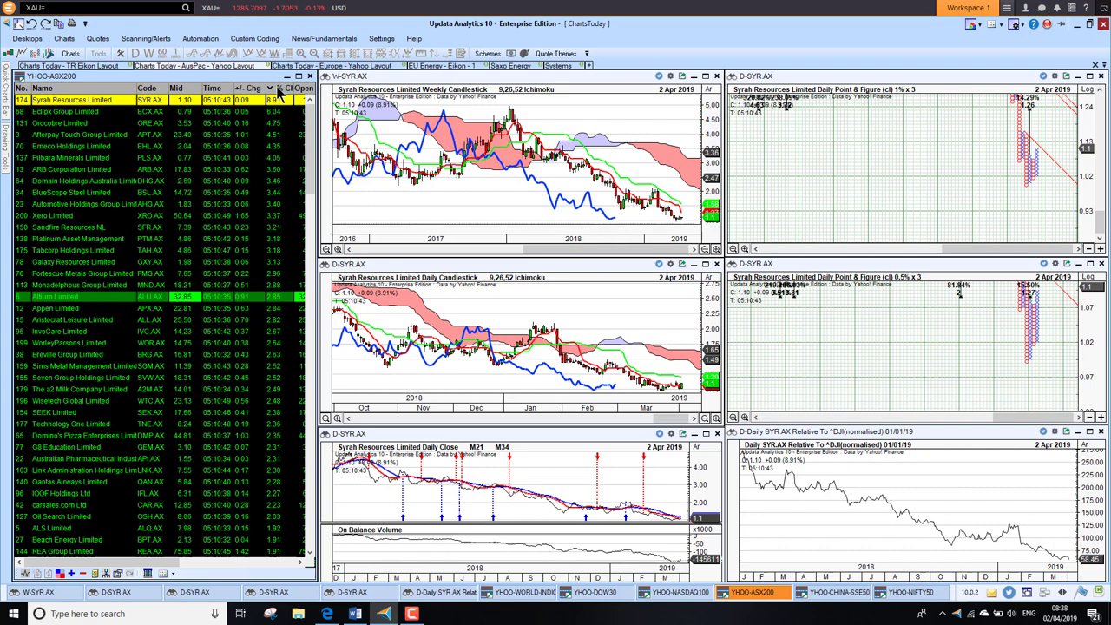
click(279, 91)
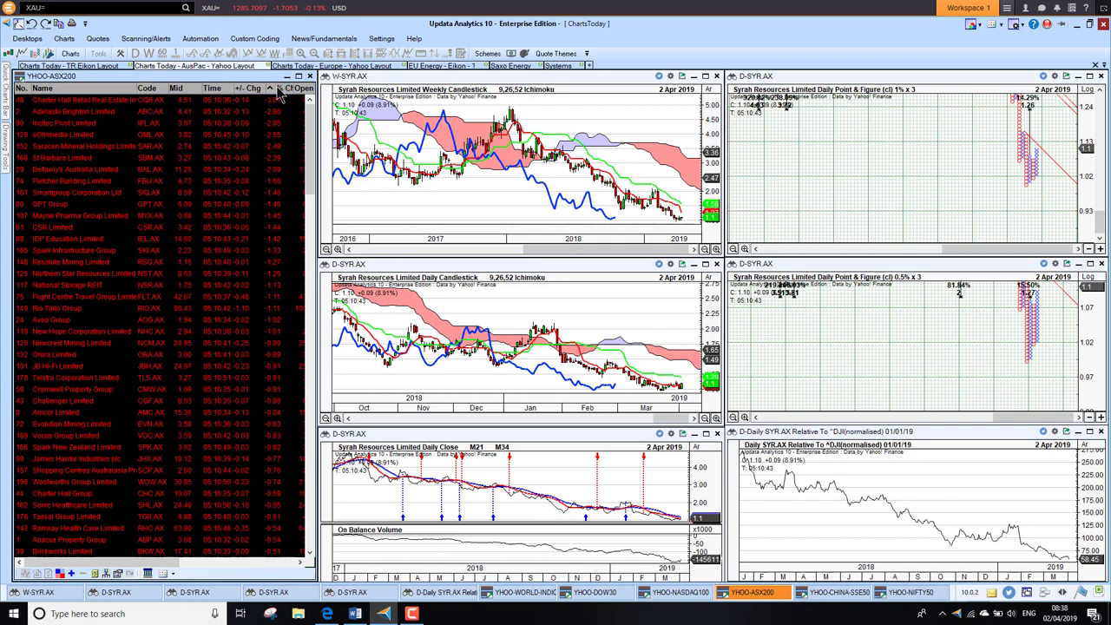
click(101, 101)
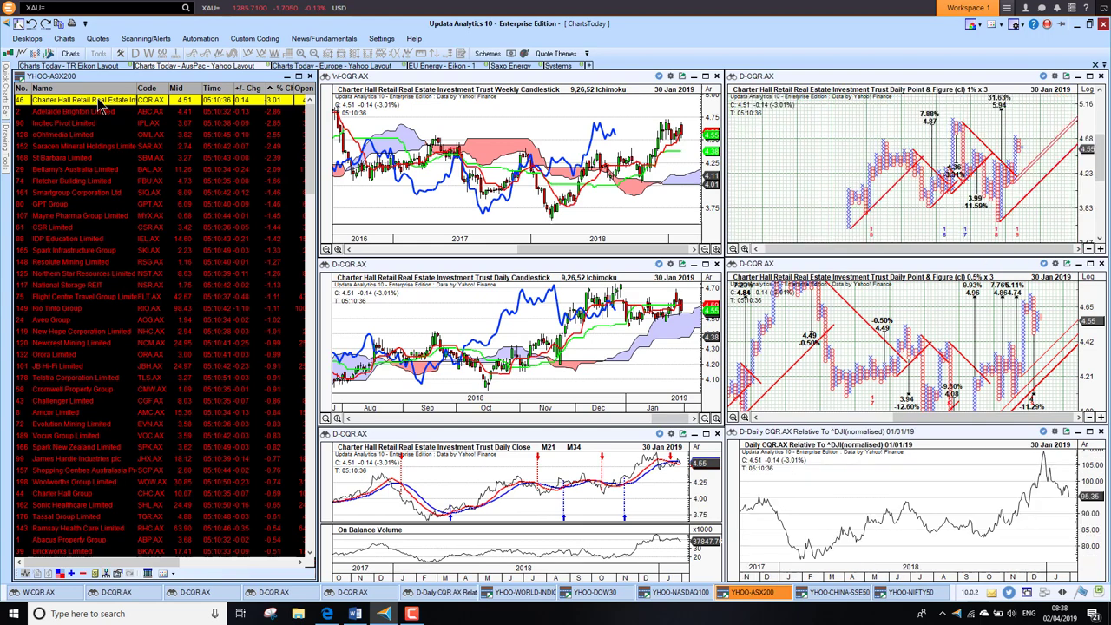
click(101, 113)
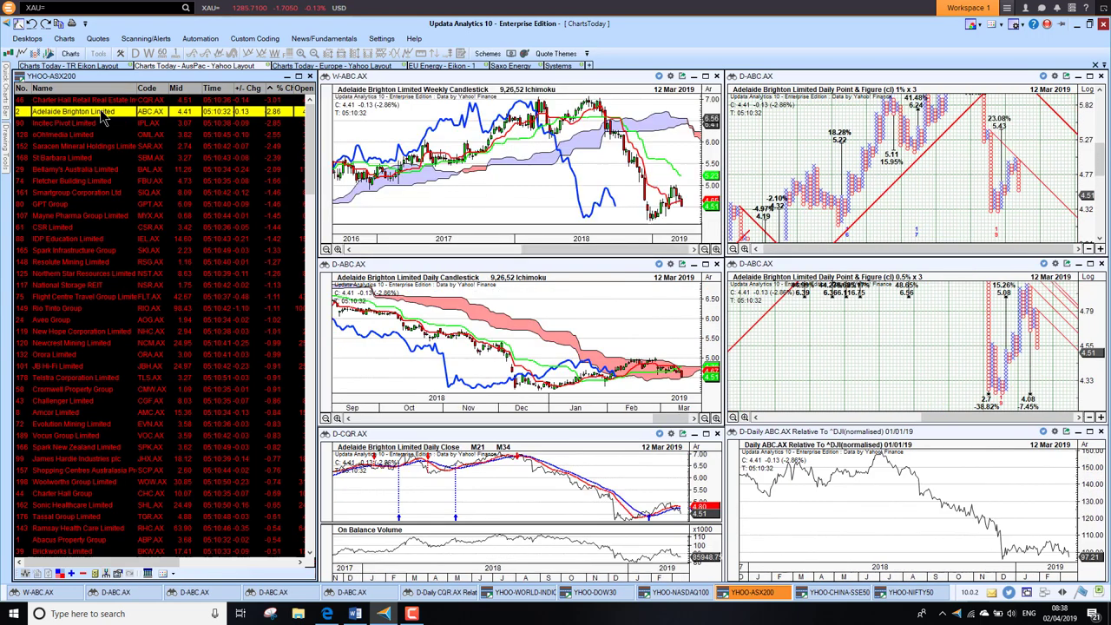
click(849, 594)
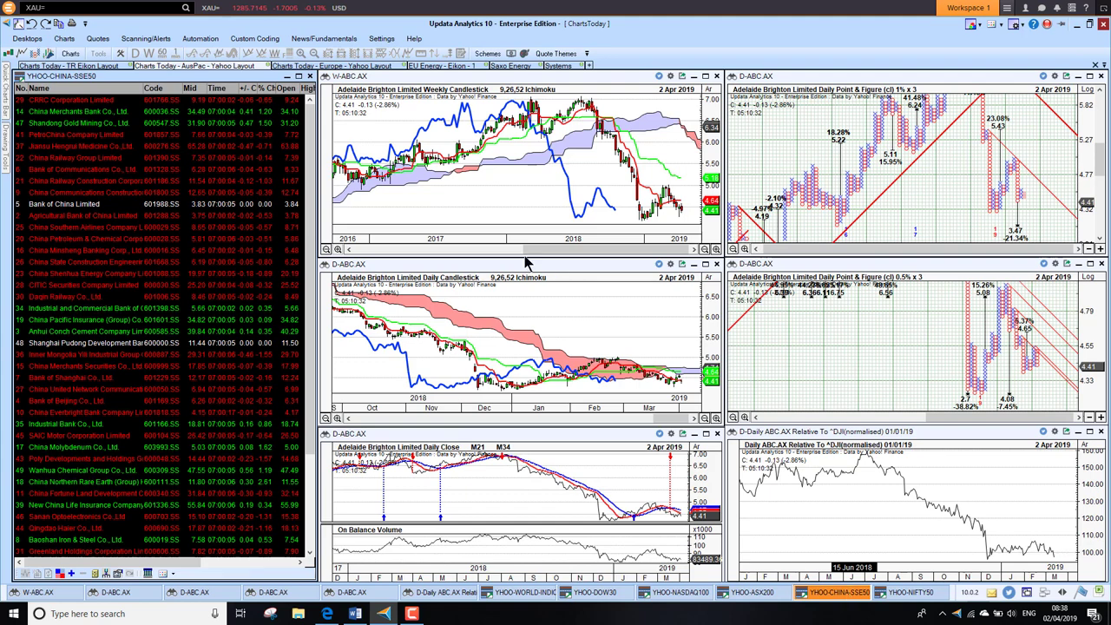
Step: Sort the SSE50 by % change both ways, then chart NIFTY50 top gainers Tata Motors and Bharti Airtel
click(269, 88)
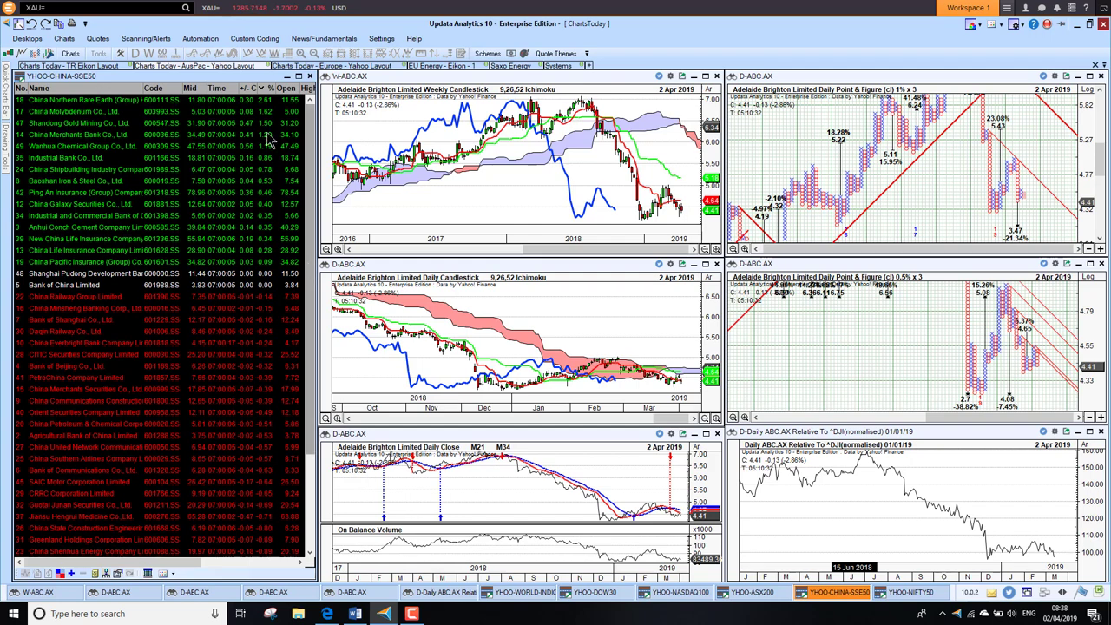
click(269, 88)
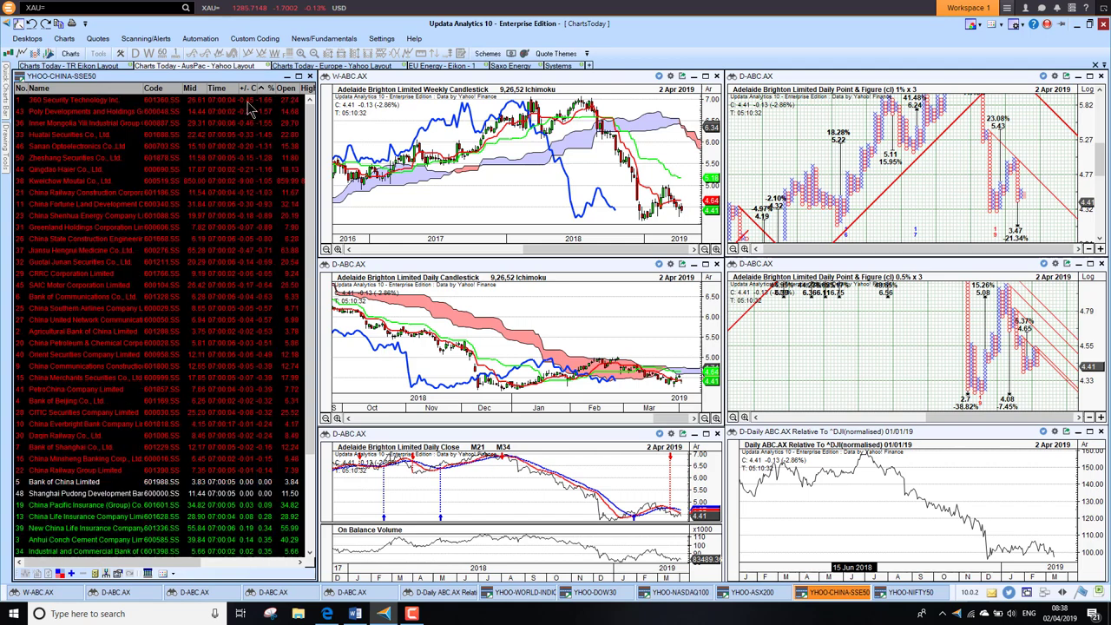
click(910, 596)
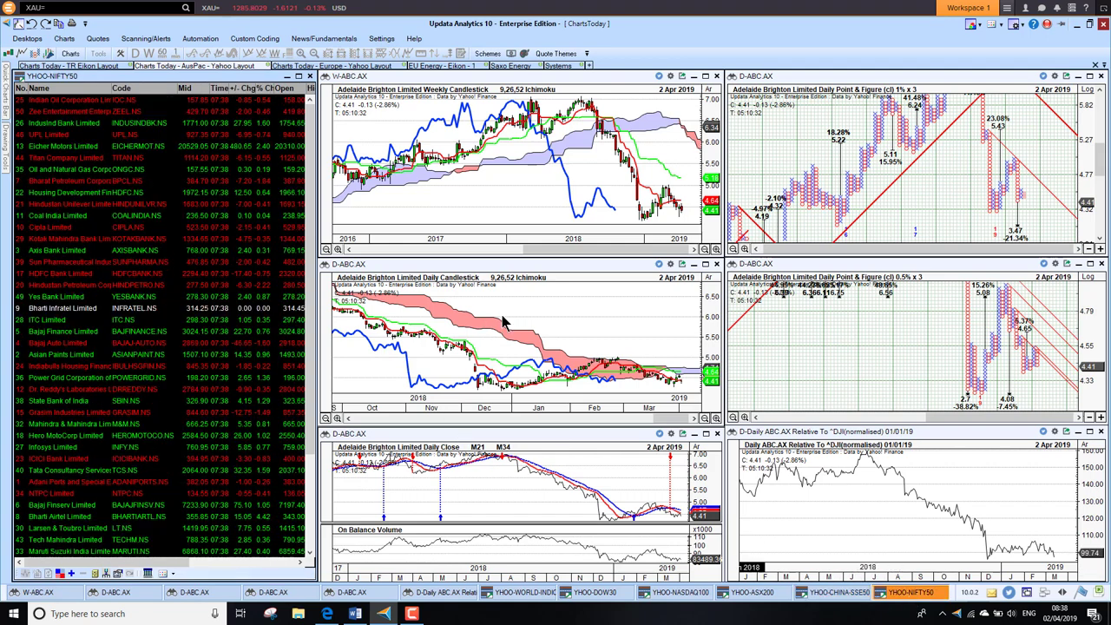
click(263, 89)
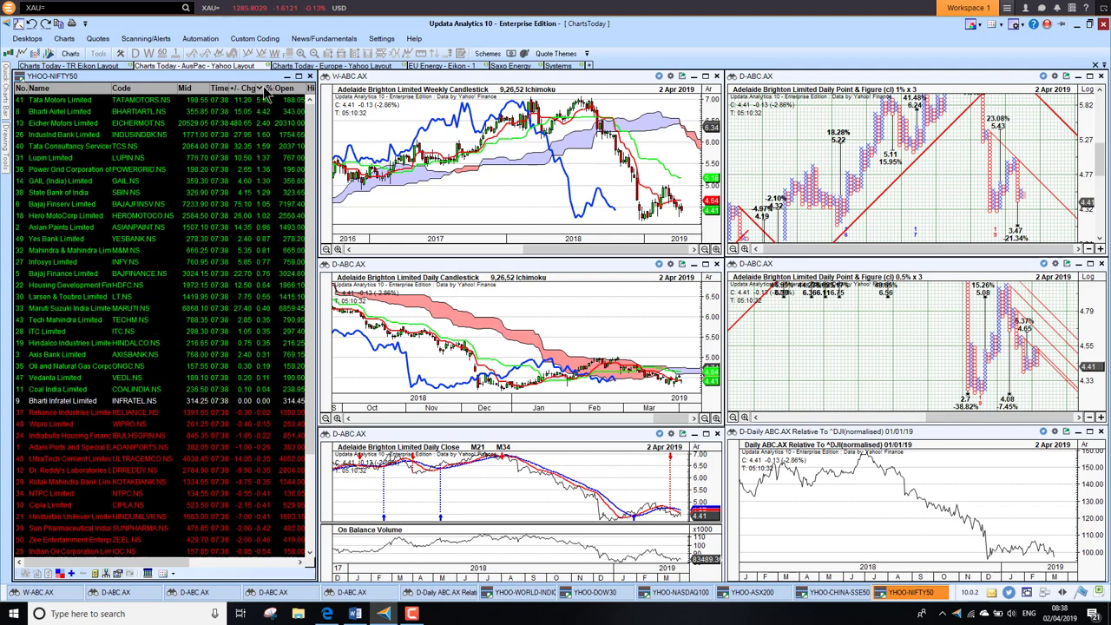
click(61, 100)
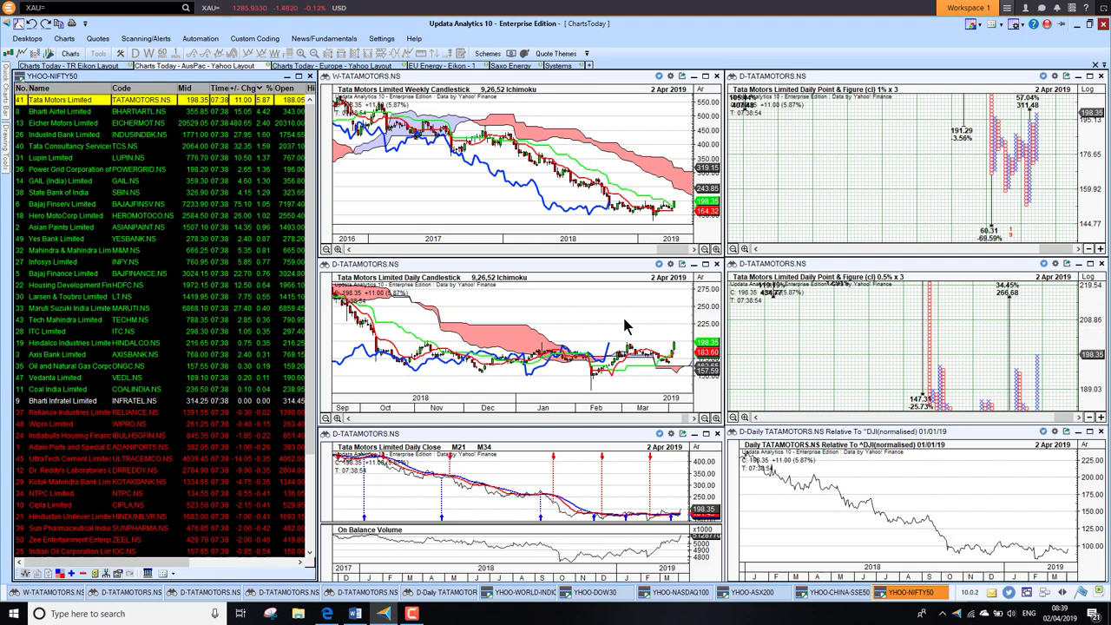
click(54, 114)
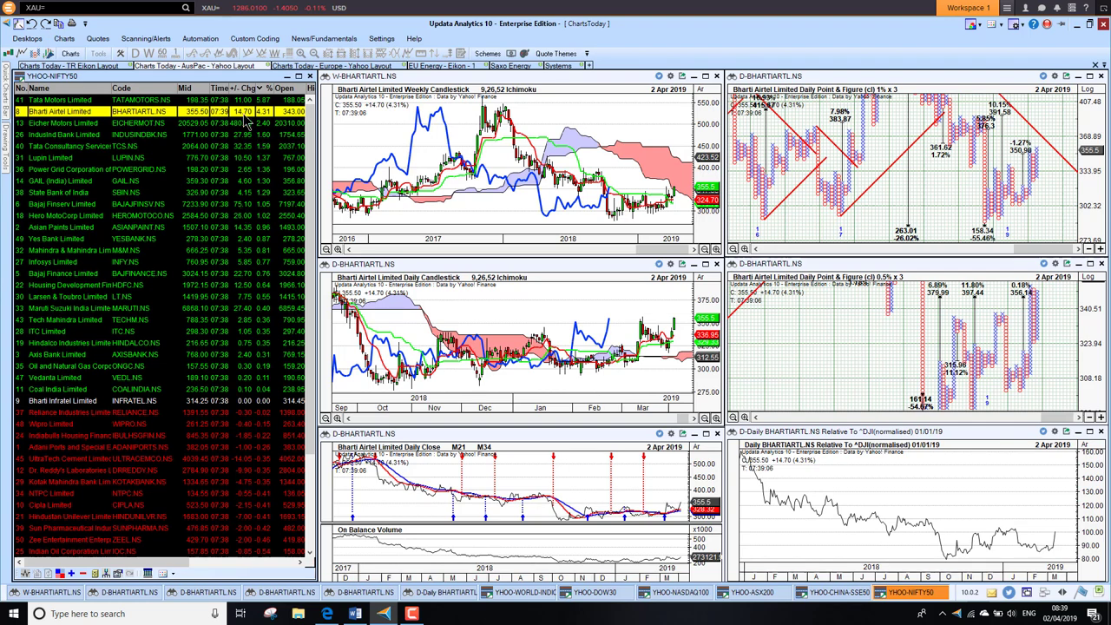
Step: Chart NIFTY50 losers Hindustan Petroleum and Bharat Petroleum, then switch to the Europe Yahoo layout
click(263, 89)
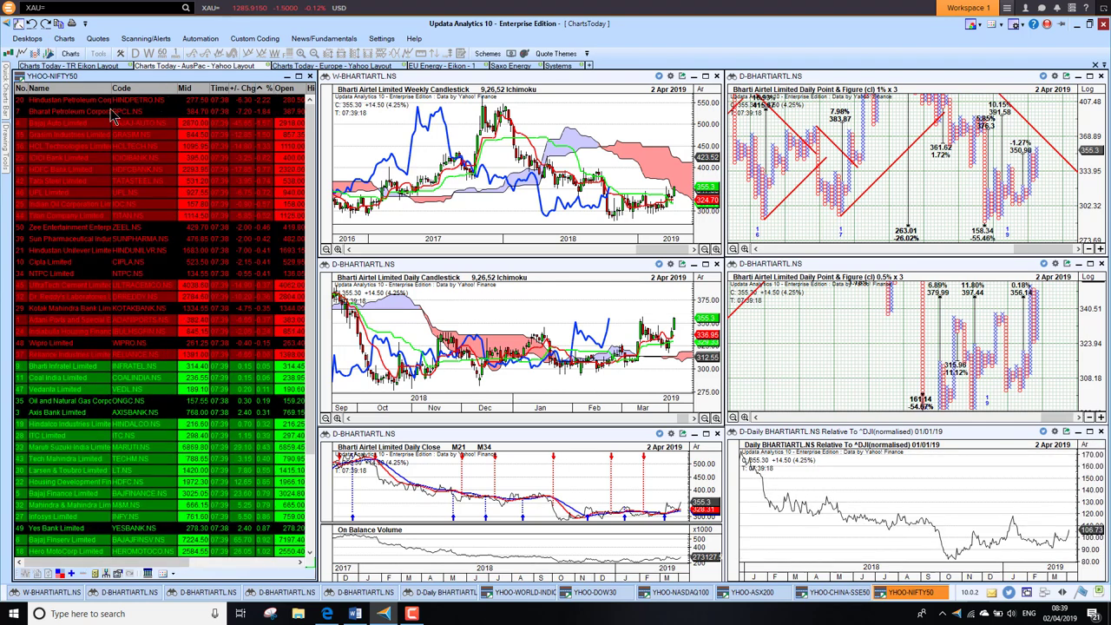
click(74, 103)
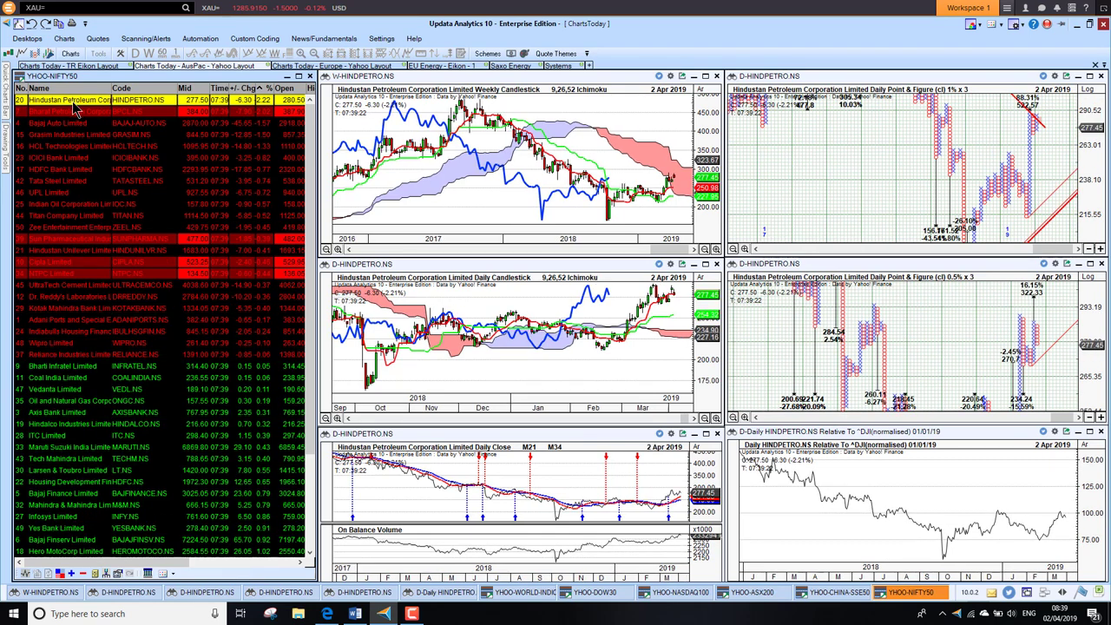
click(74, 113)
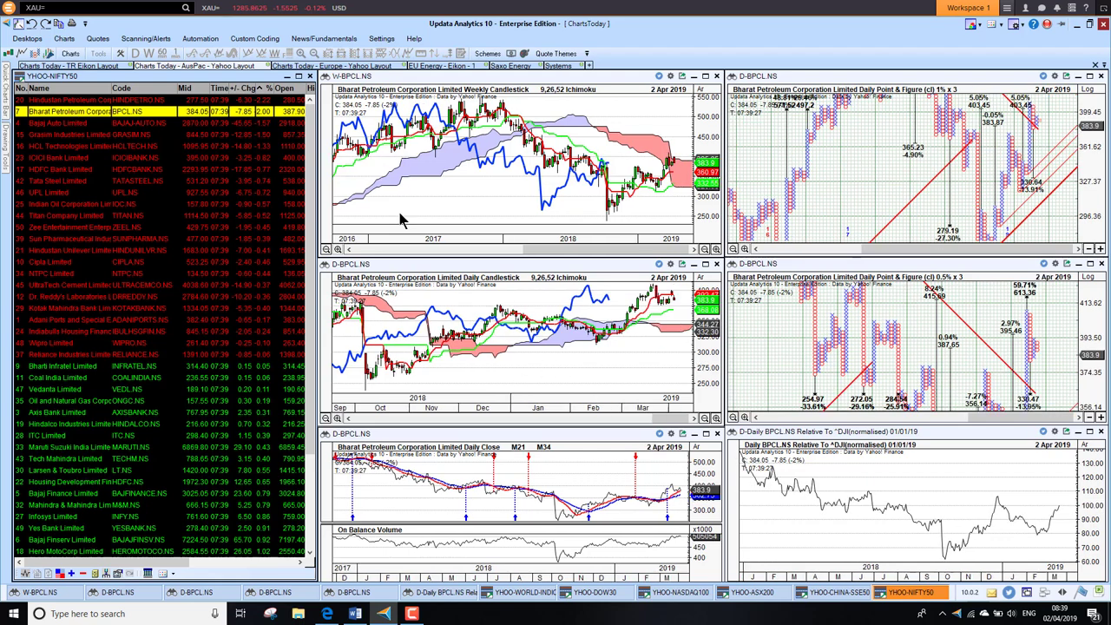
click(339, 67)
Step: Rank the FTSE100 by % Chg and chart Smurfit Kappa, AstraZeneca and easyJet
click(276, 88)
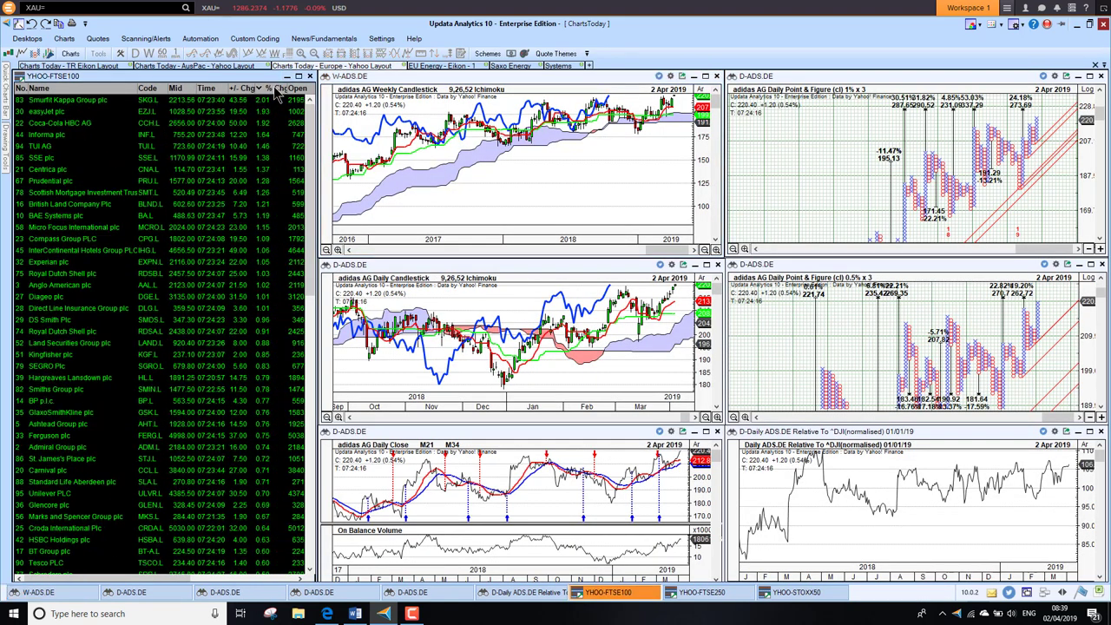
click(87, 104)
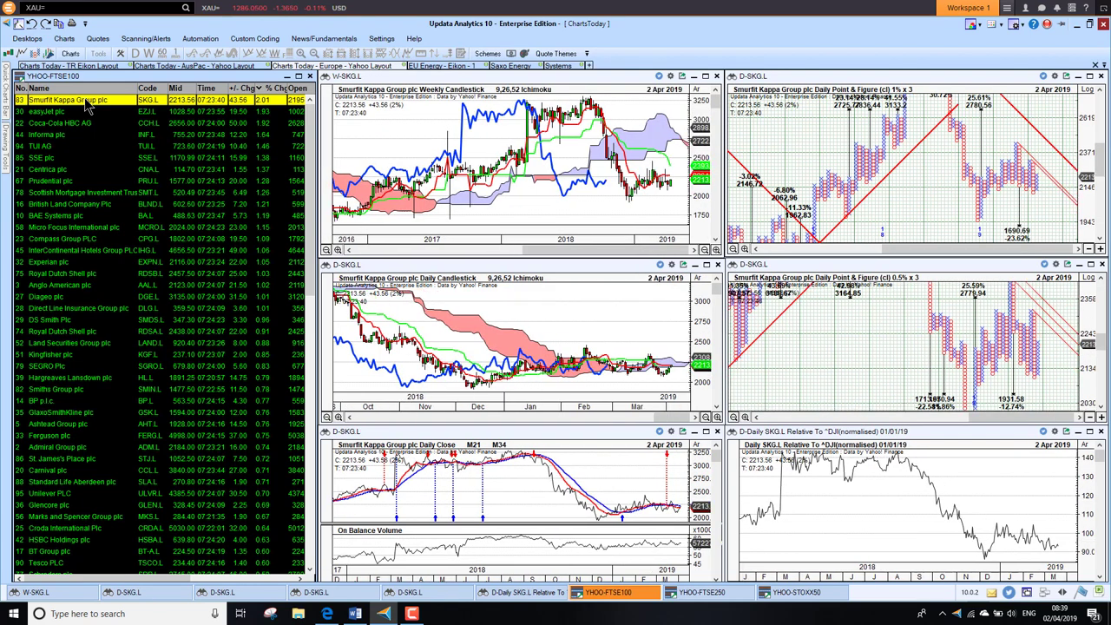
click(271, 90)
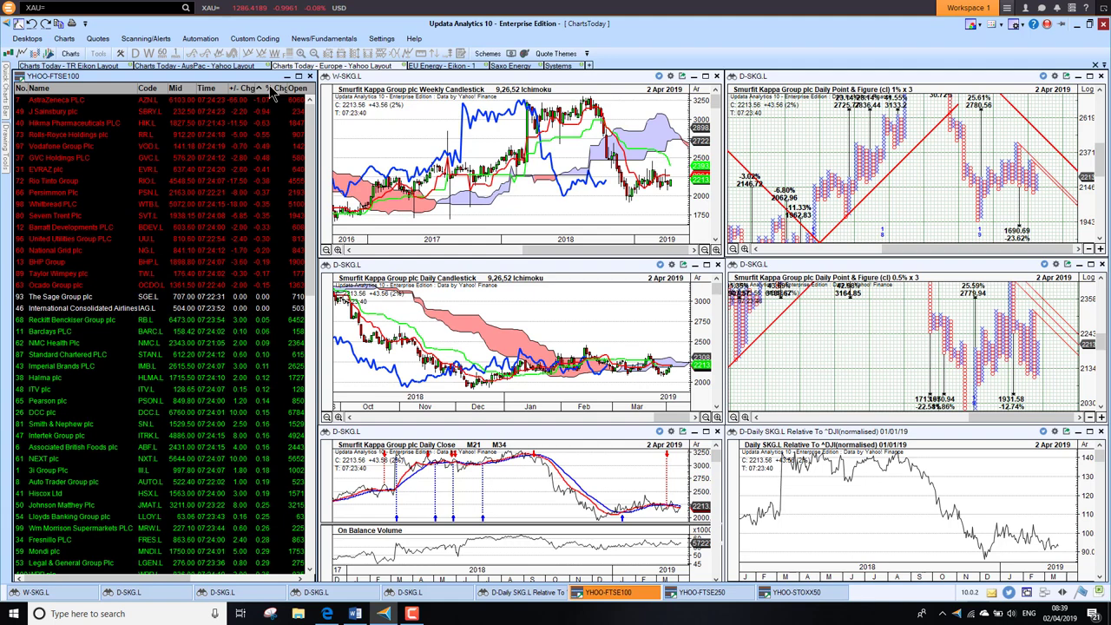
click(60, 101)
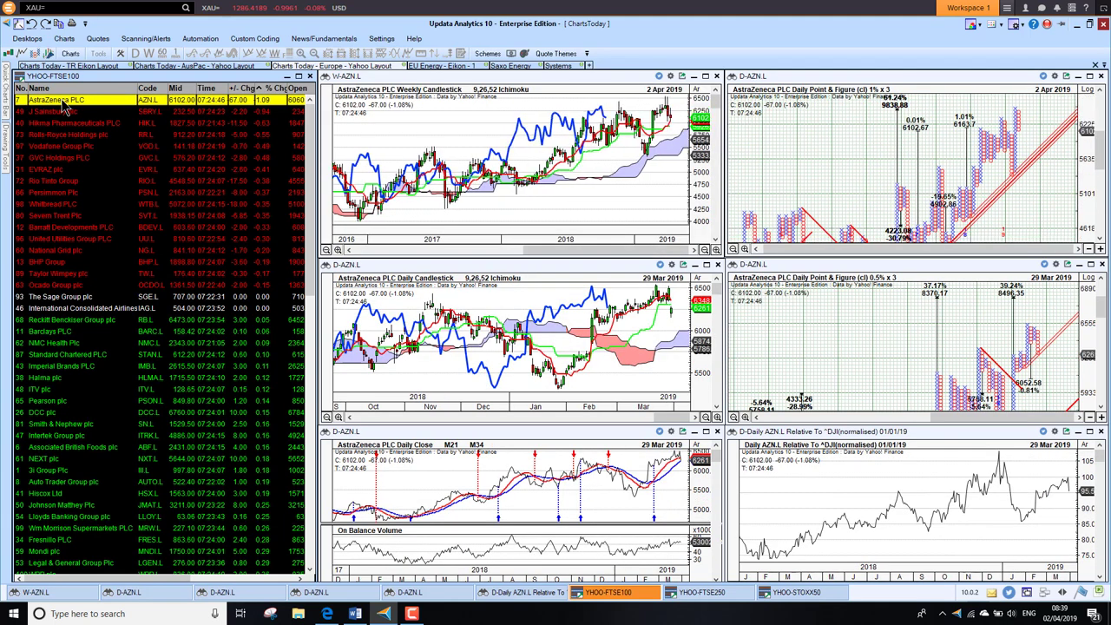
click(270, 90)
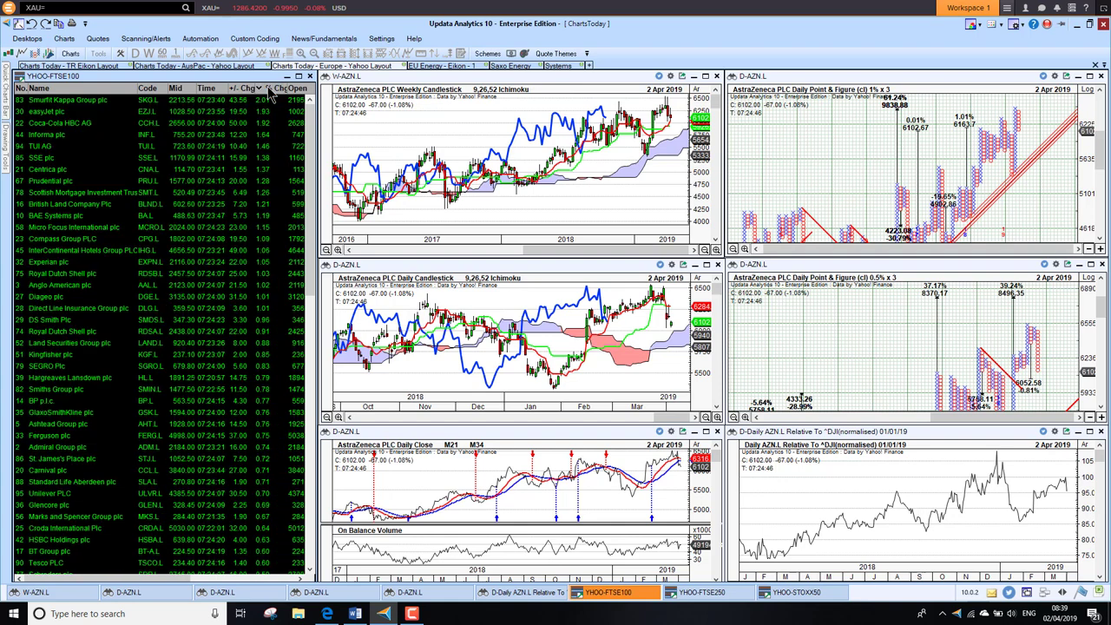
click(119, 112)
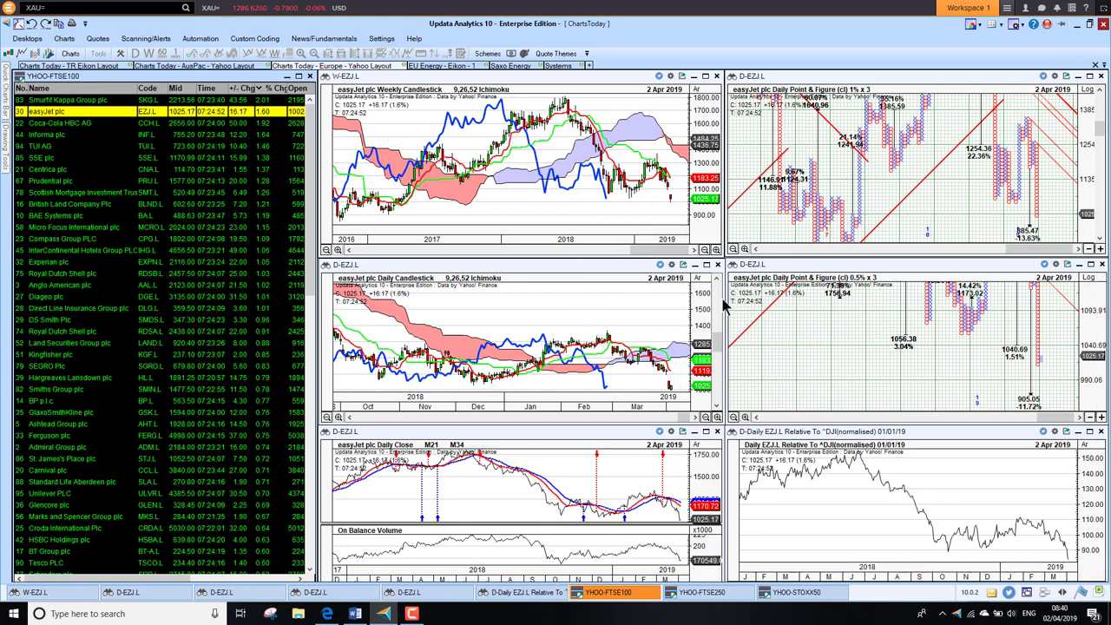
Step: Rank the FTSE250 and chart Wizz Air, Vivo Energy and Aston Martin Lagonda, then show the STOXX50 list
click(693, 593)
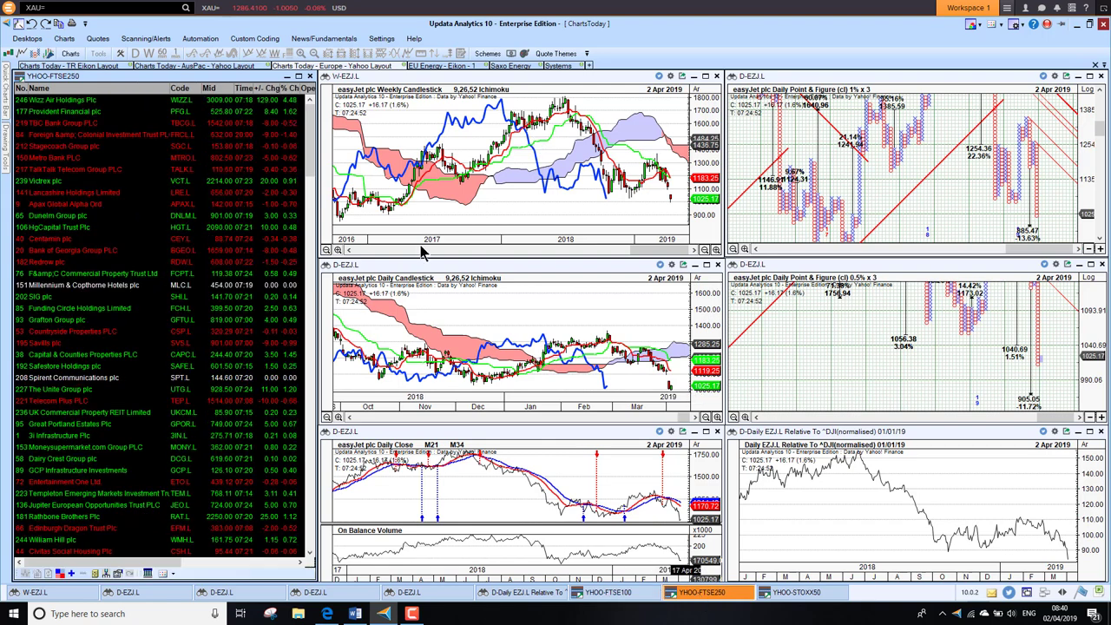
click(291, 90)
click(87, 100)
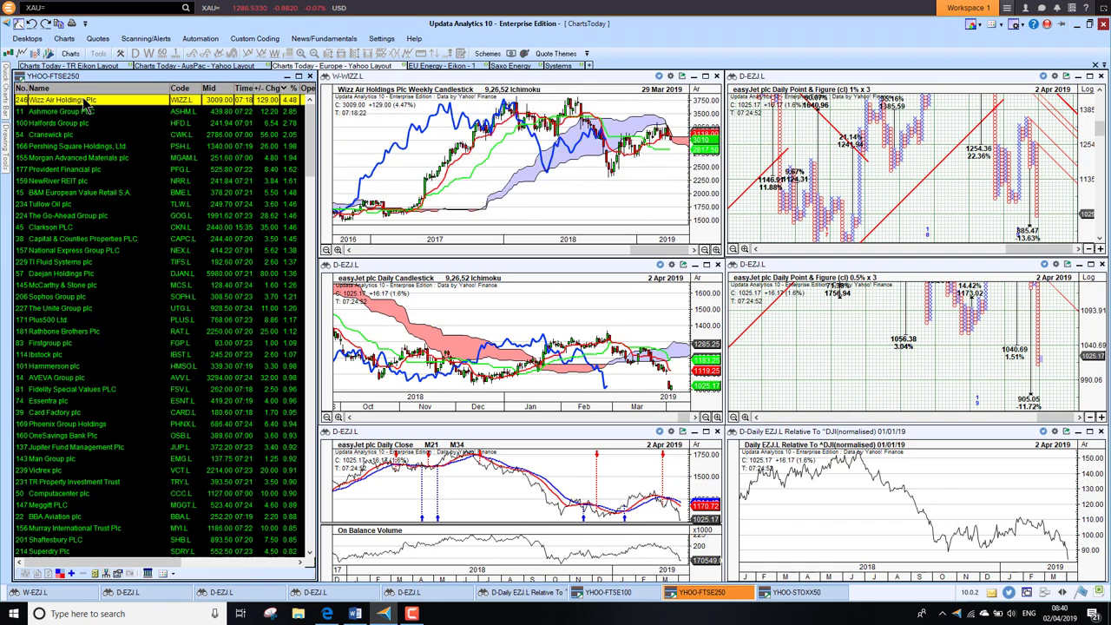
click(293, 93)
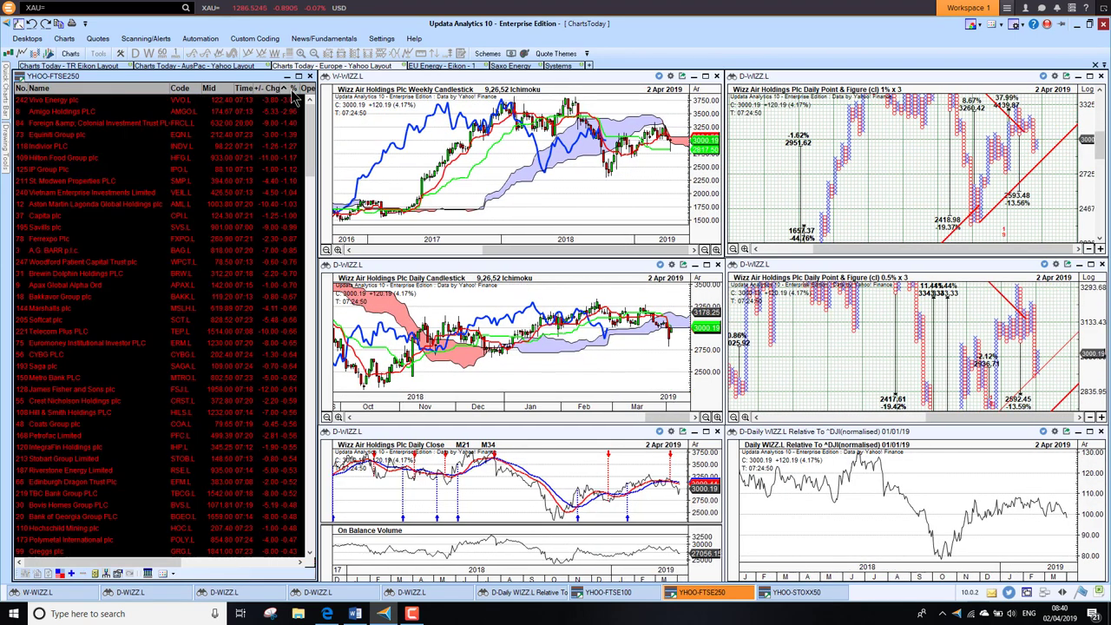
click(72, 102)
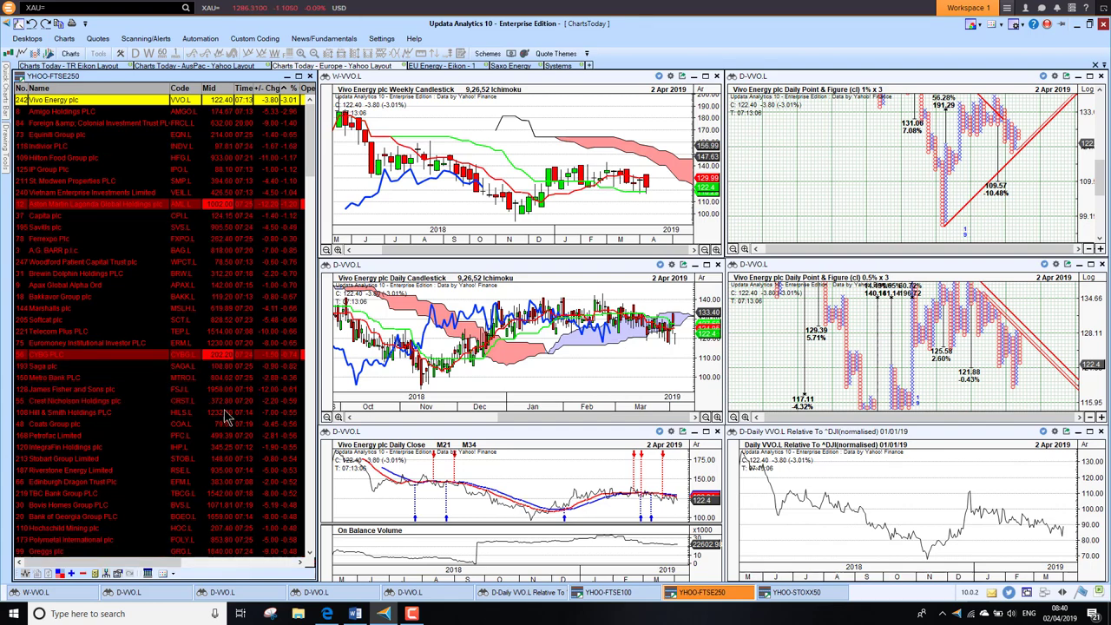
click(84, 205)
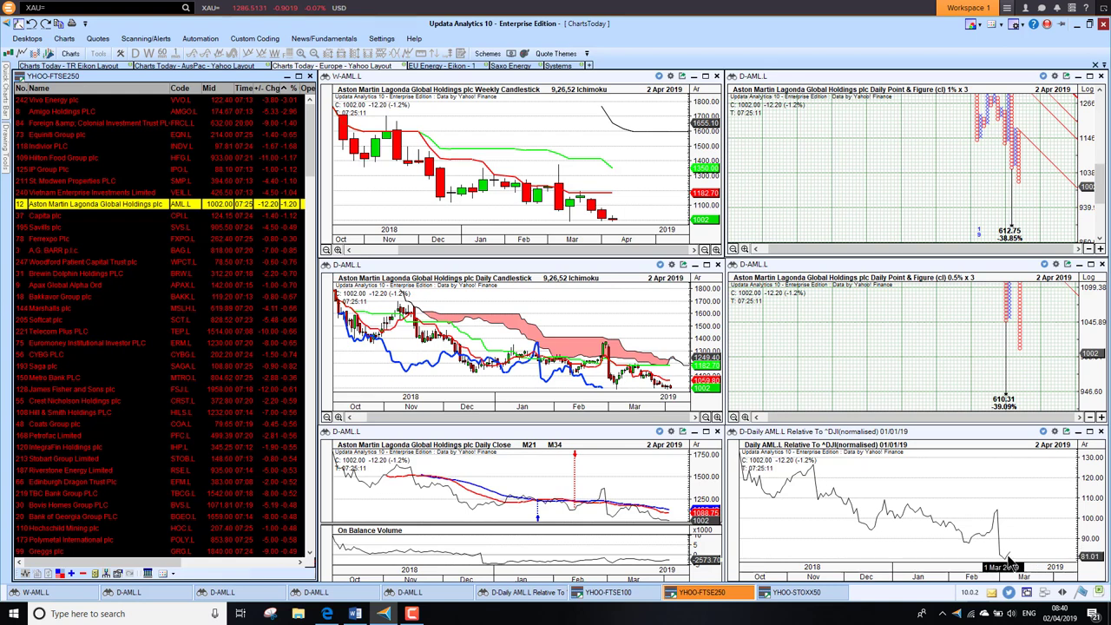
click(797, 592)
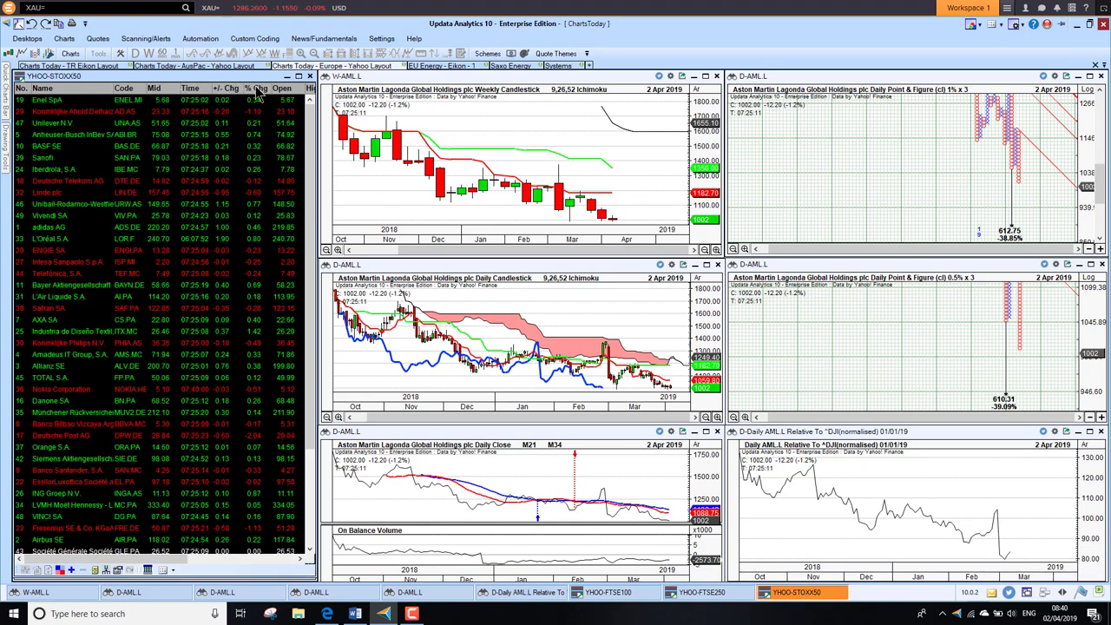
Step: Rank the STOXX50 gainers first and chart Inditex, ING Groep, L'Oréal and Bayer
click(258, 88)
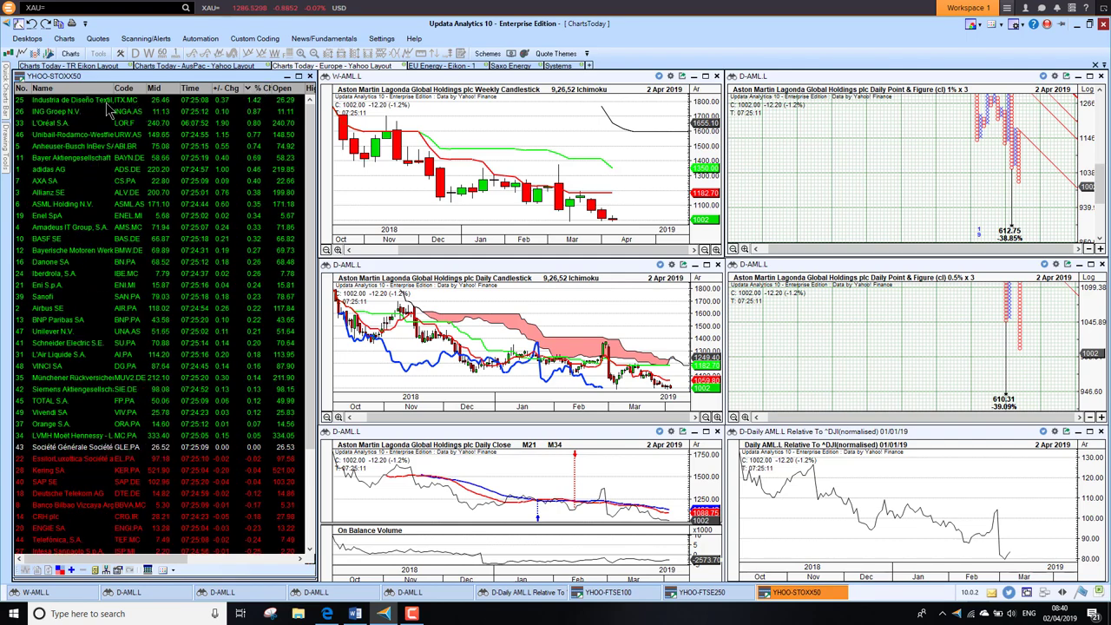
click(108, 102)
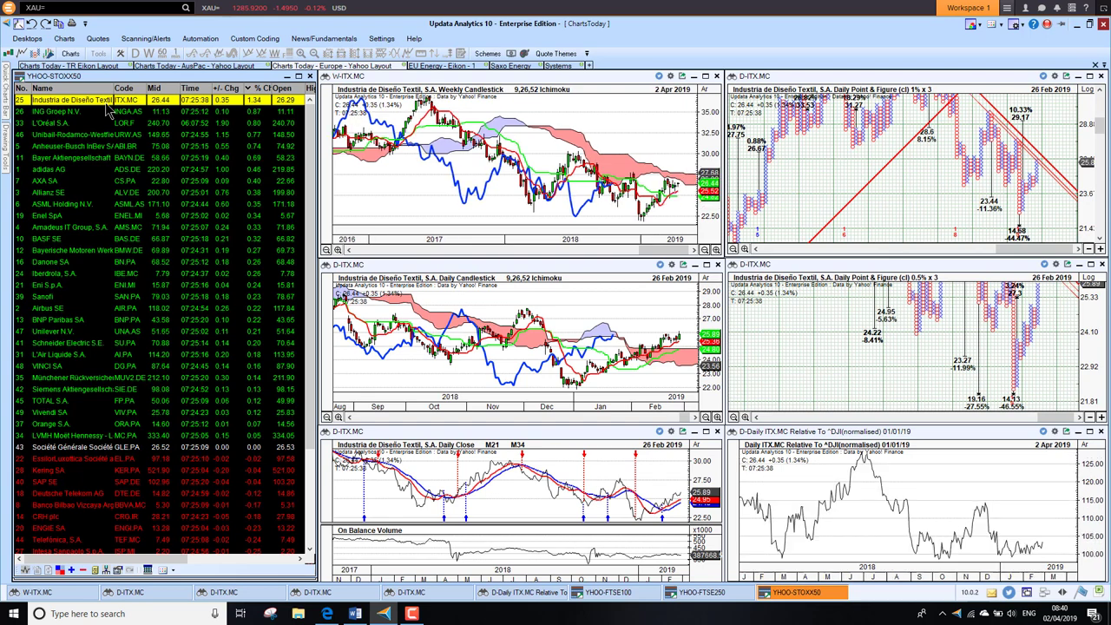
click(56, 114)
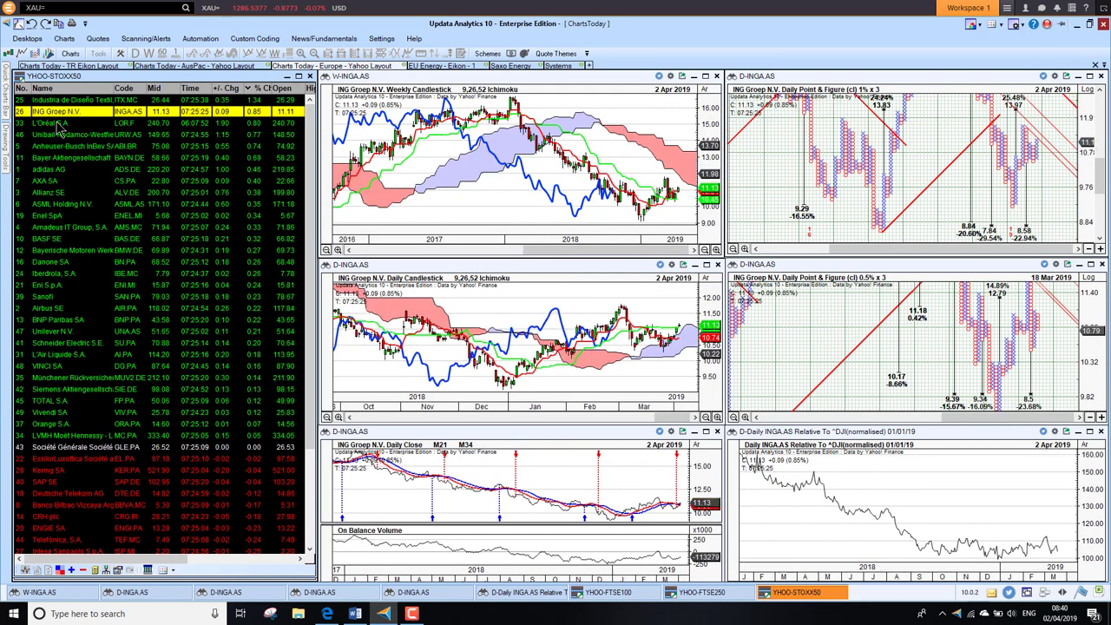
click(55, 124)
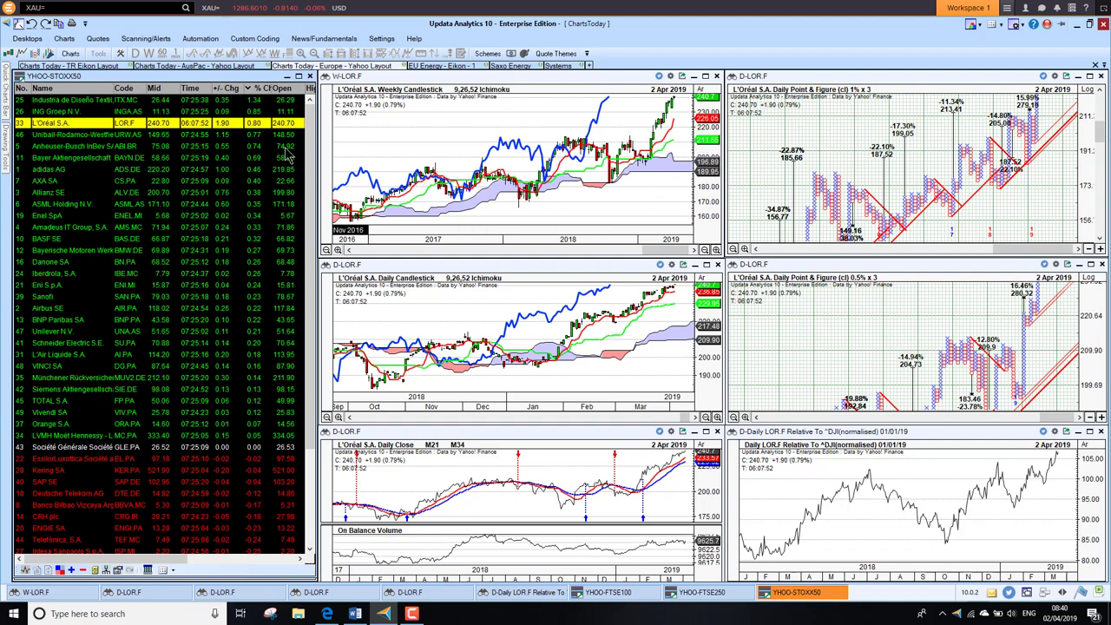
click(50, 159)
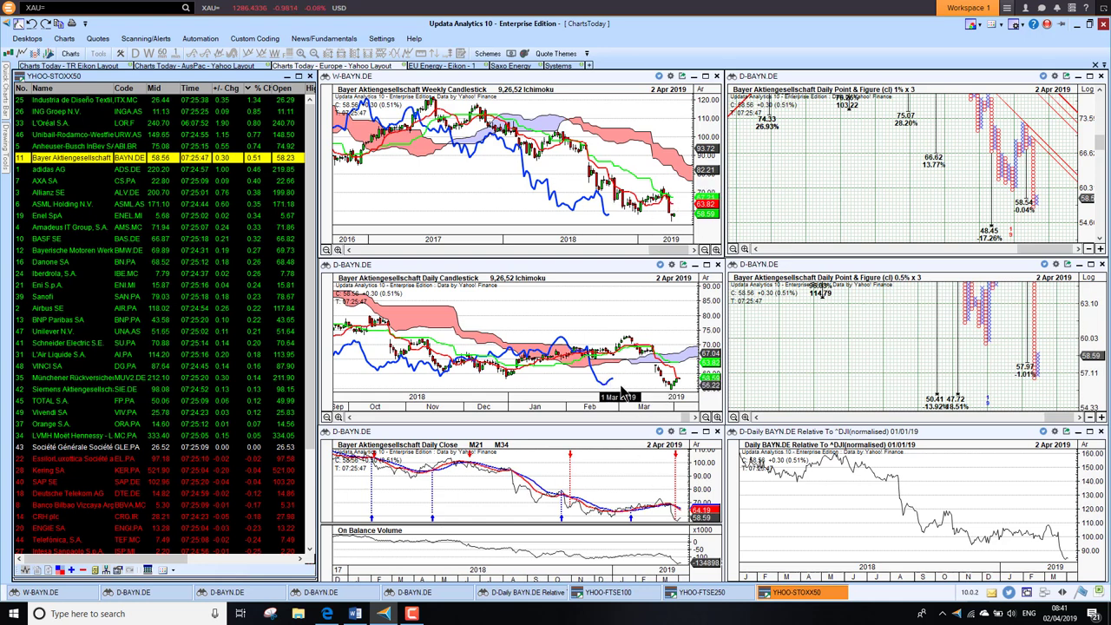
Step: Re-rank the STOXX50 losers first and chart Deutsche Post and Fresenius SE
click(262, 88)
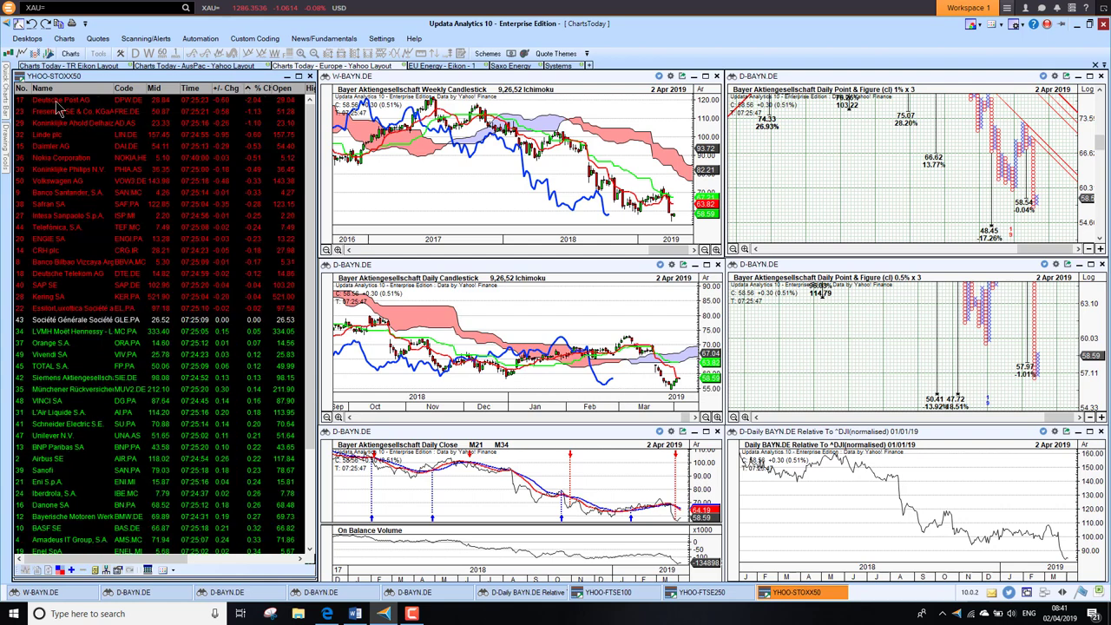
click(57, 102)
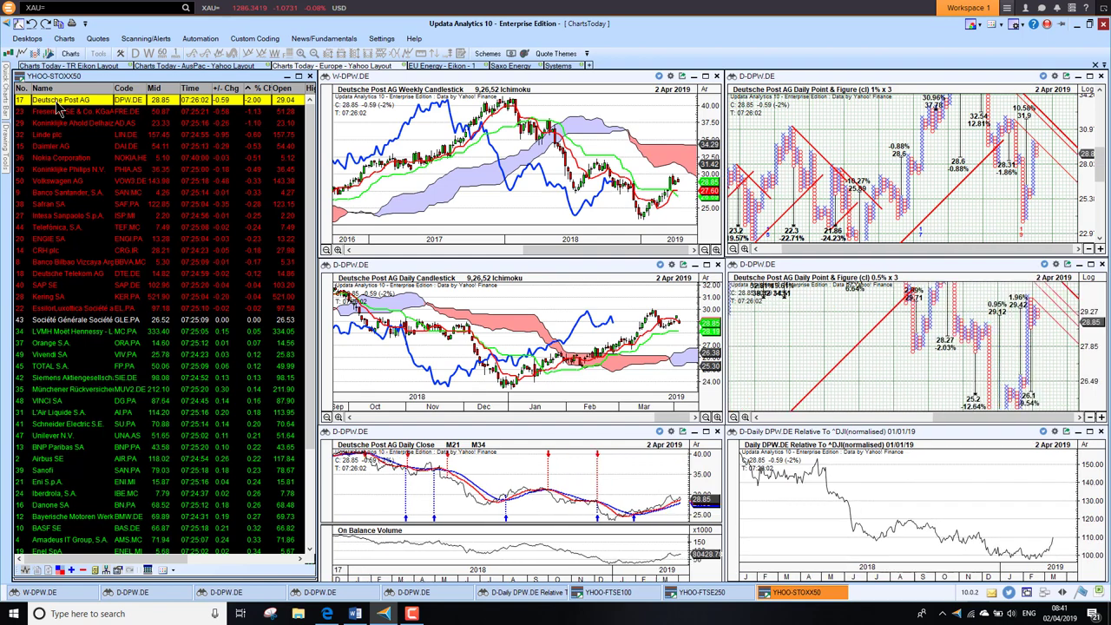
click(59, 111)
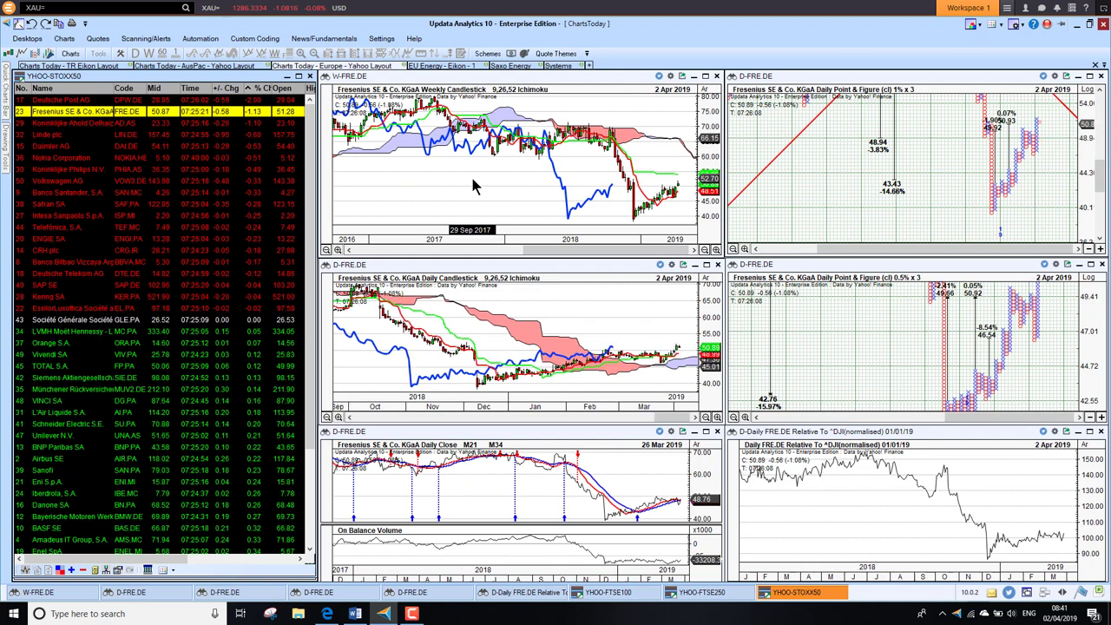